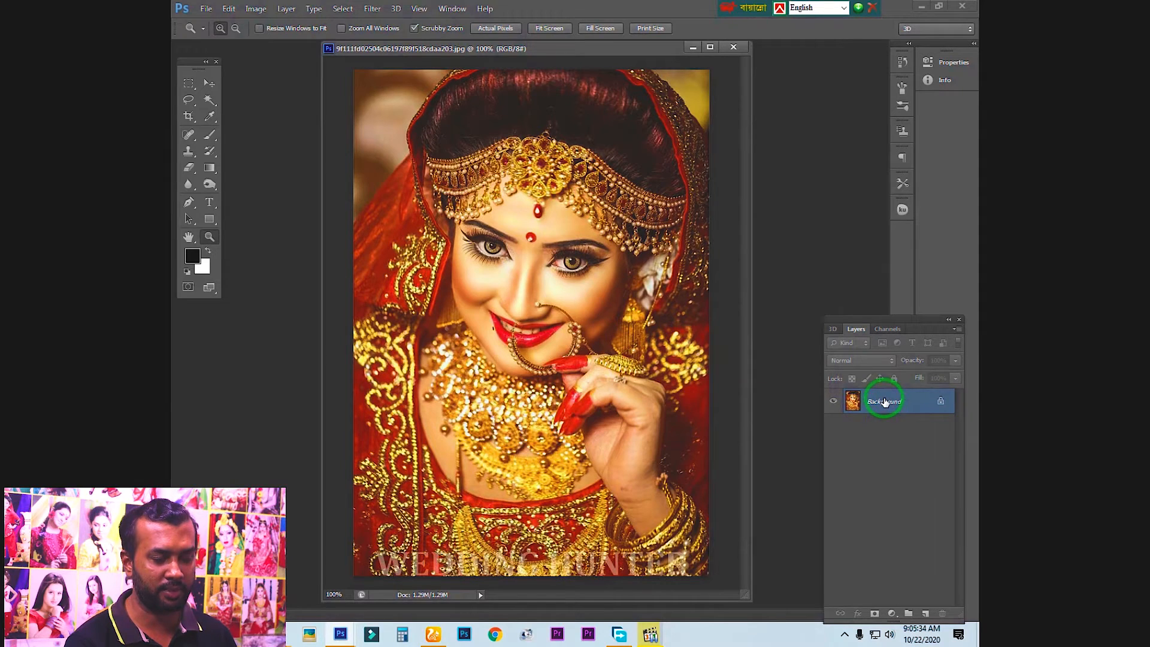
Convert the locked Background into the regular layer Layer 0 with default settings and duplicate it
double_click(940, 405)
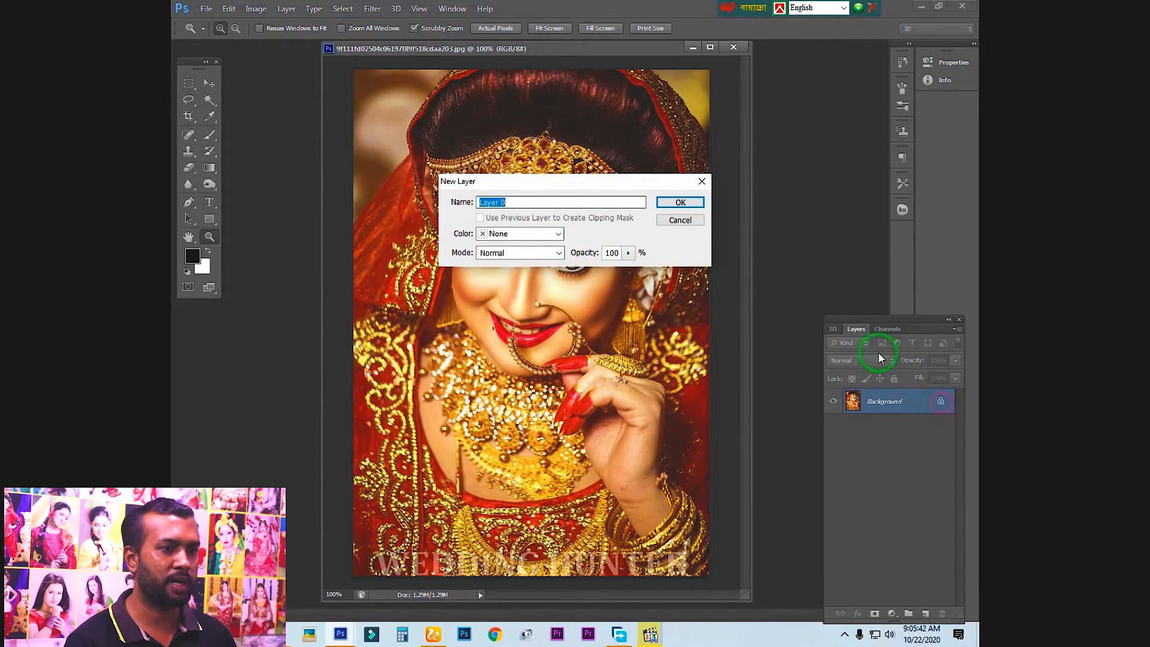
left_click(678, 205)
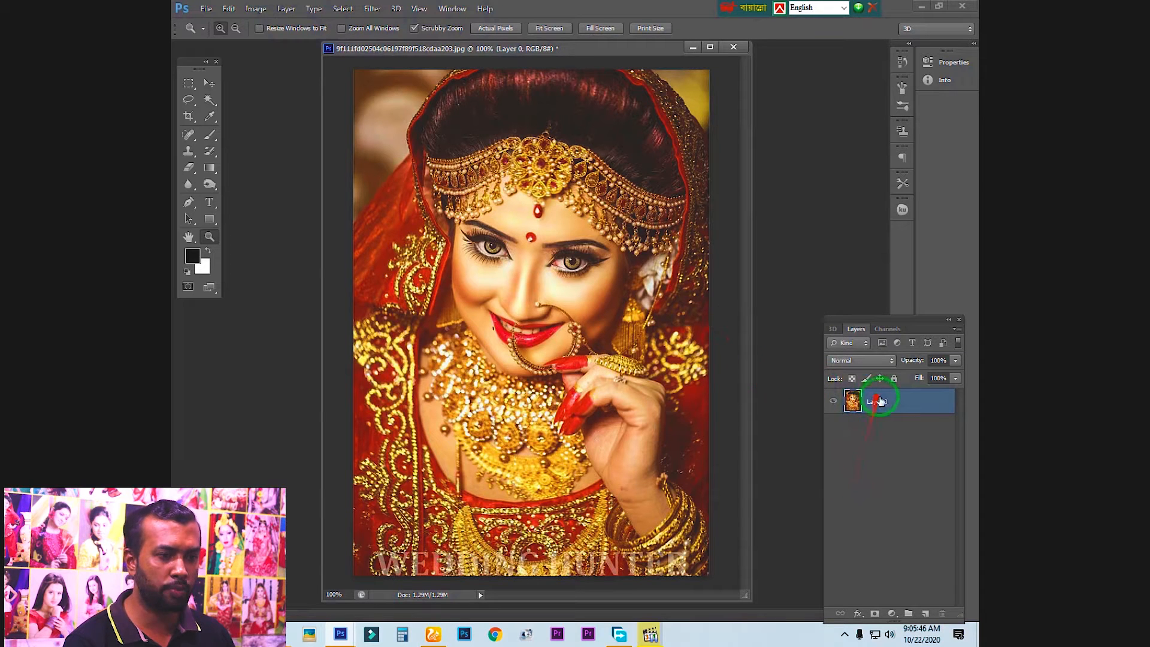
left_click_drag(880, 406, 927, 614)
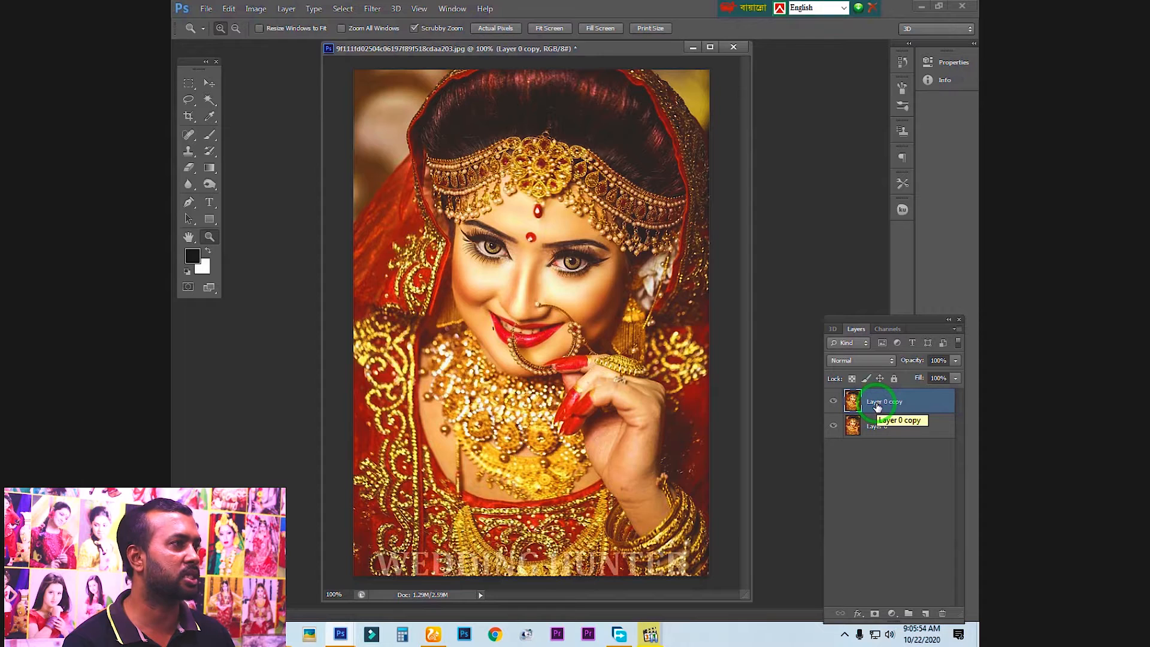
Start a Black & White adjustment on Layer 0 copy, setting Reds to 8% and Yellows to 62%, and compare the preview
left_click(255, 8)
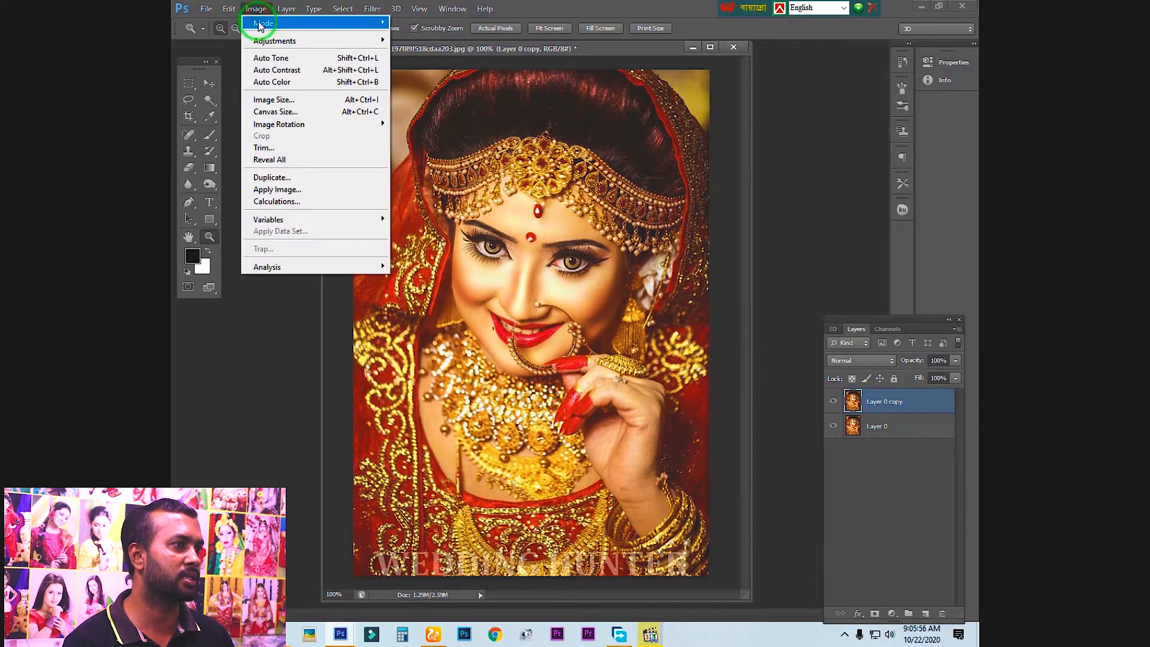
mouse_move(271, 49)
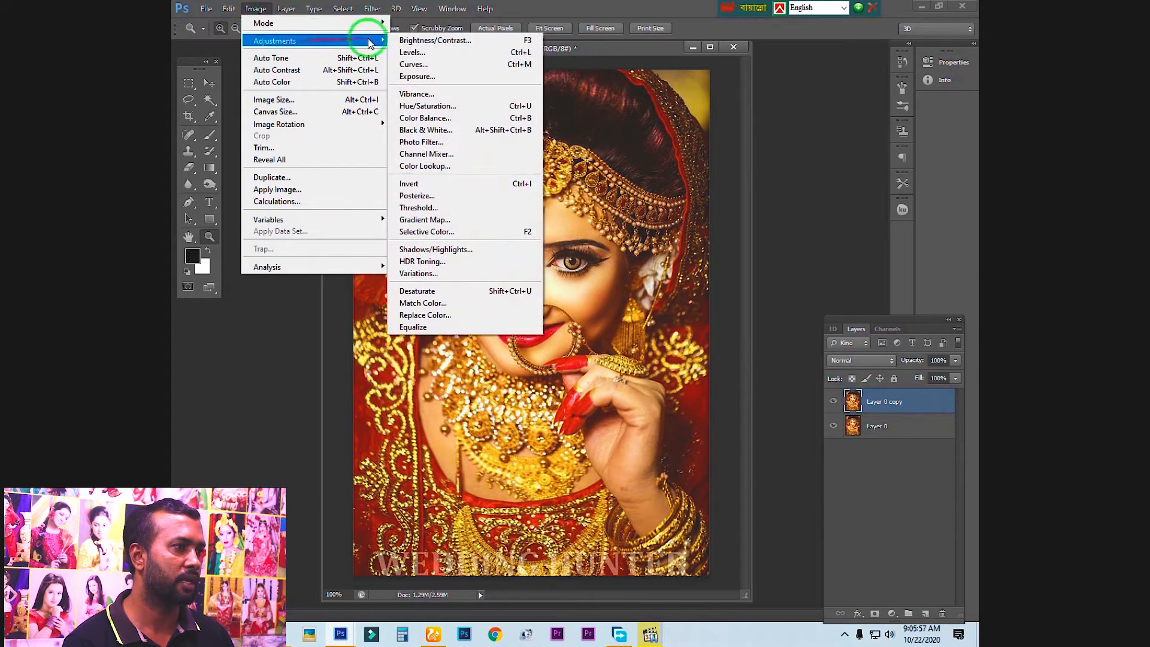
left_click(430, 130)
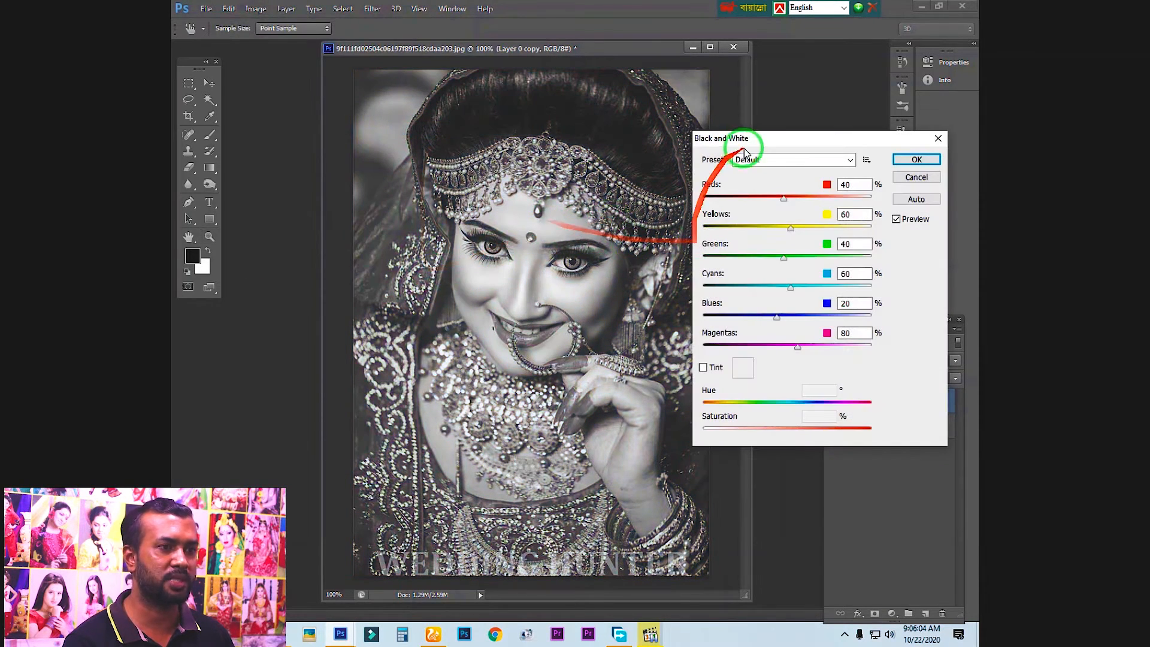
left_click_drag(787, 144, 796, 144)
left_click_drag(794, 200, 799, 228)
left_click(906, 219)
left_click(905, 219)
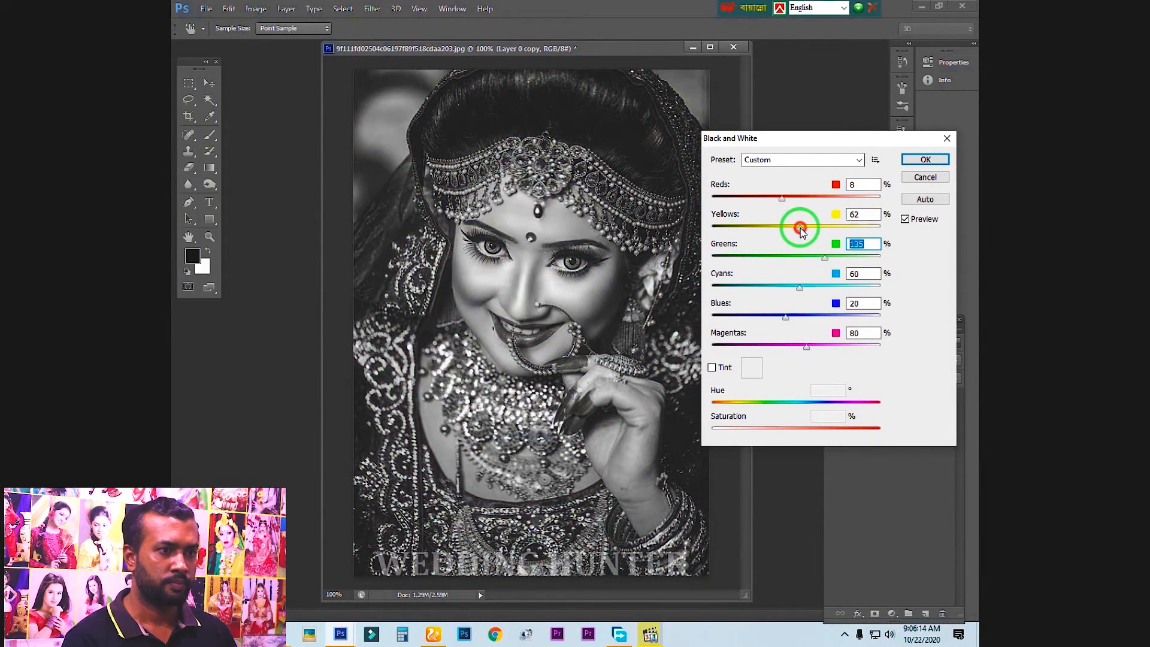
Set Greens to 146% and Yellows to 83%, compare the preview, and apply the Black & White adjustment
left_click(825, 259)
left_click(803, 228)
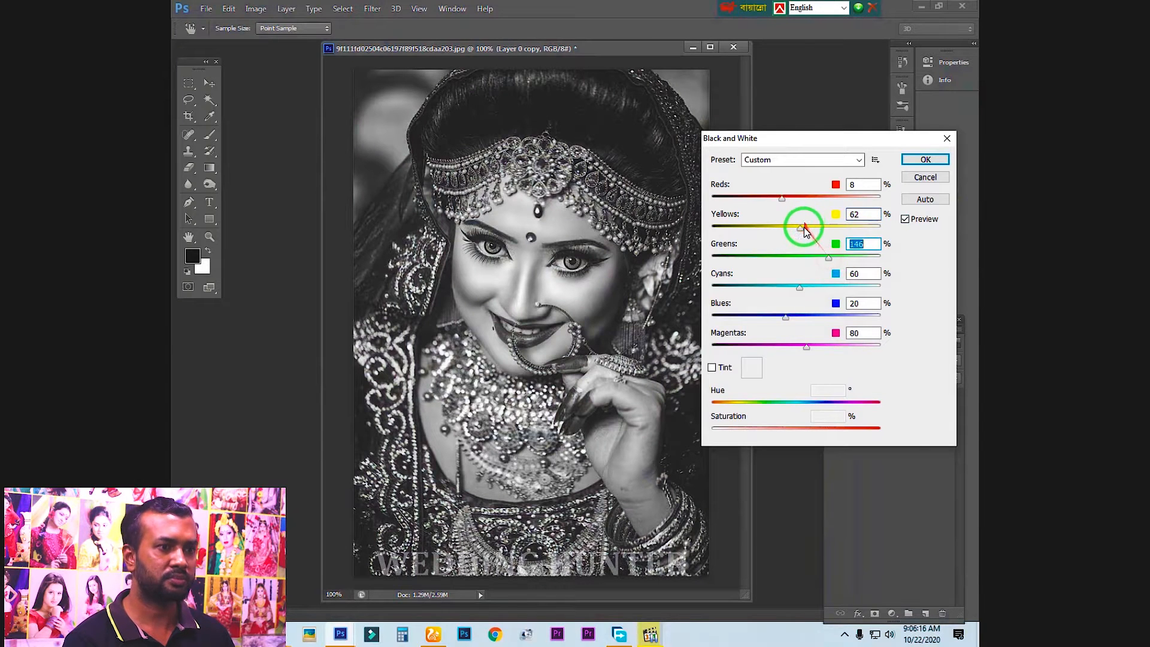
left_click_drag(807, 229, 808, 229)
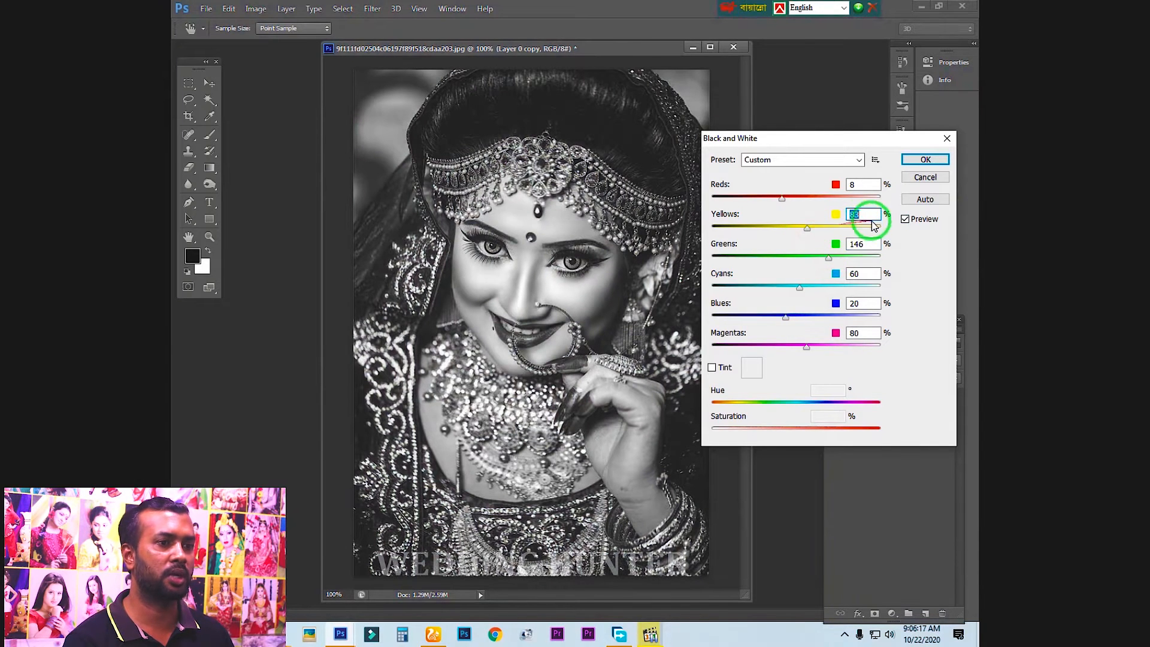
left_click(905, 219)
left_click(905, 220)
left_click(926, 159)
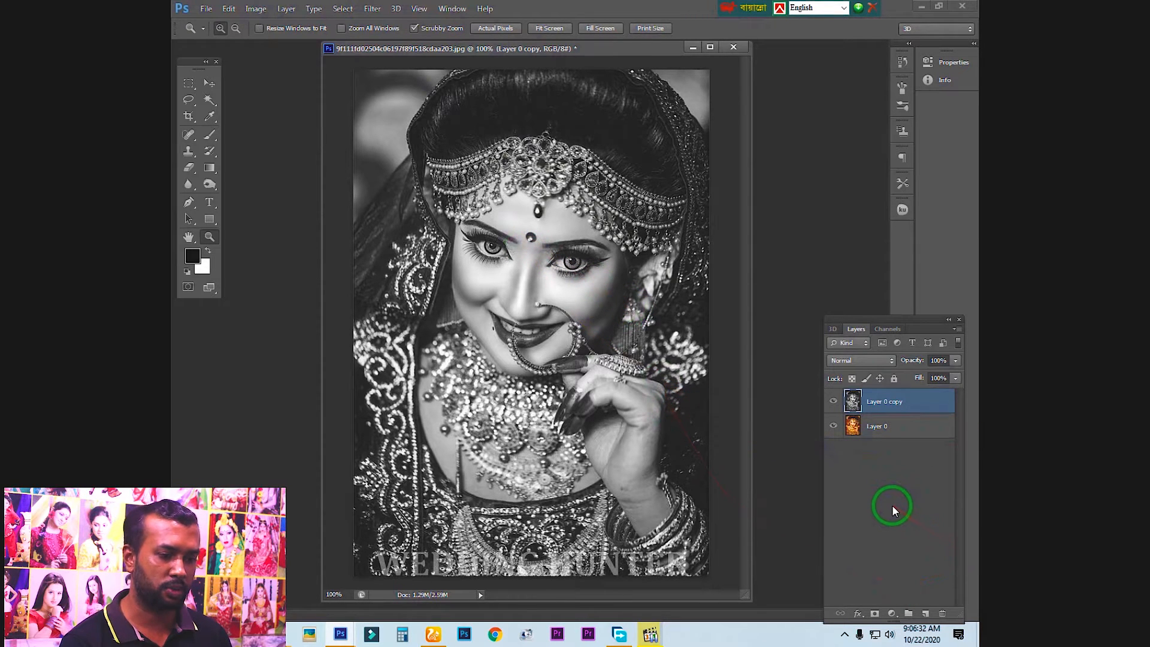
Set the foreground colour to near-black (040000)
left_click(192, 259)
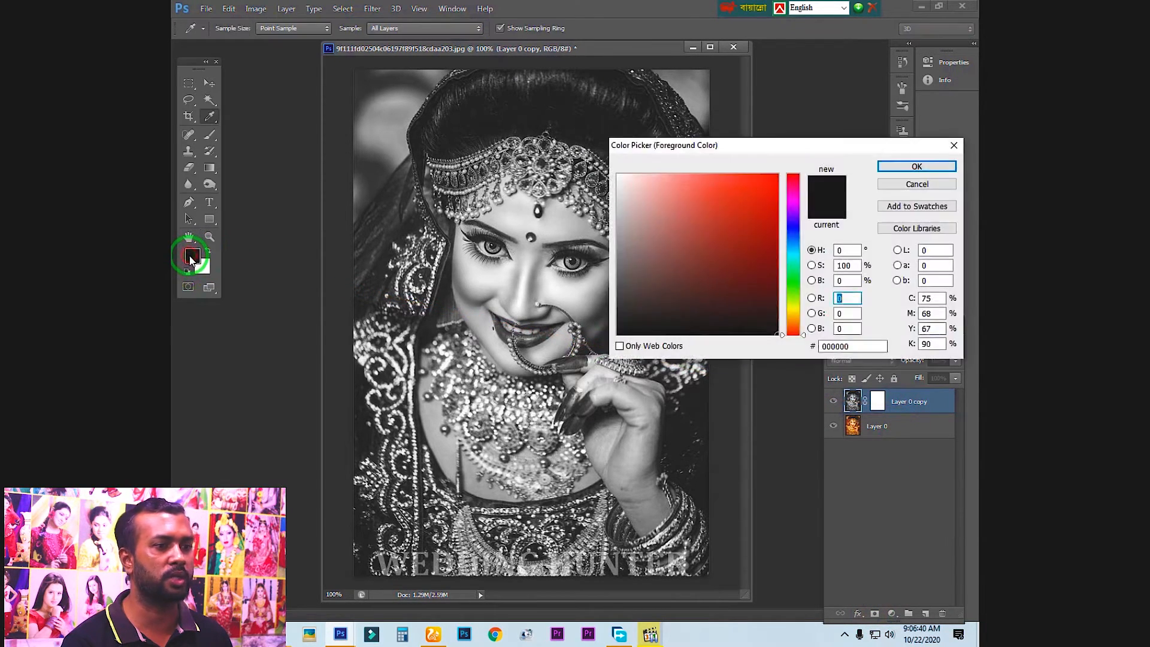
left_click_drag(760, 334, 770, 333)
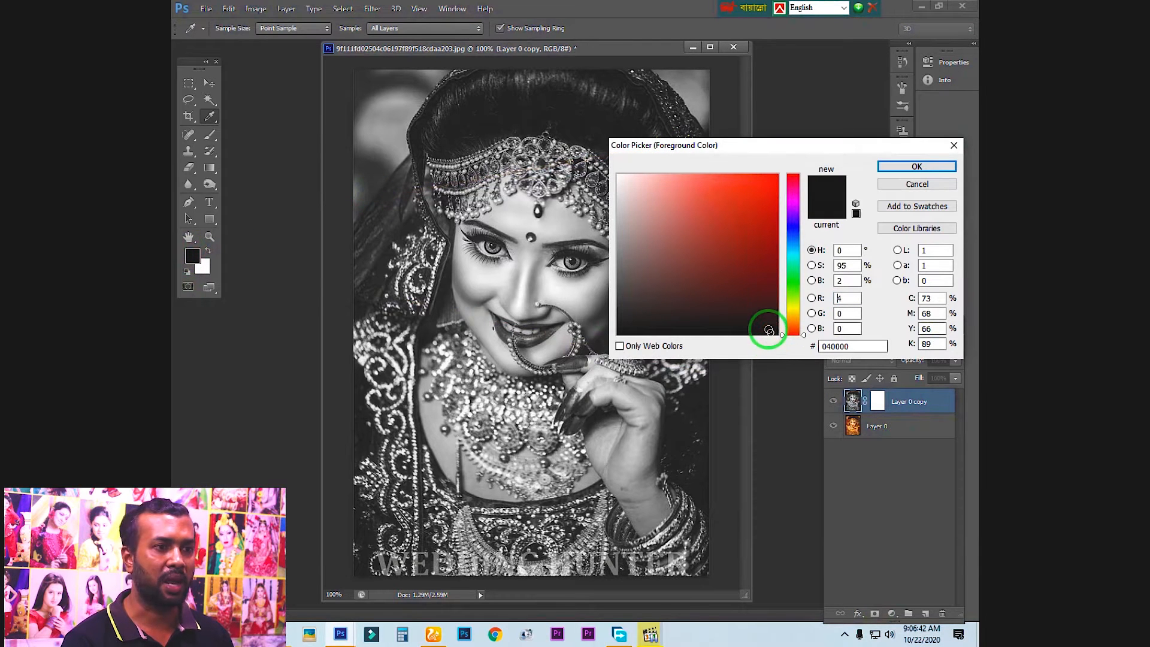
left_click(914, 167)
key("z")
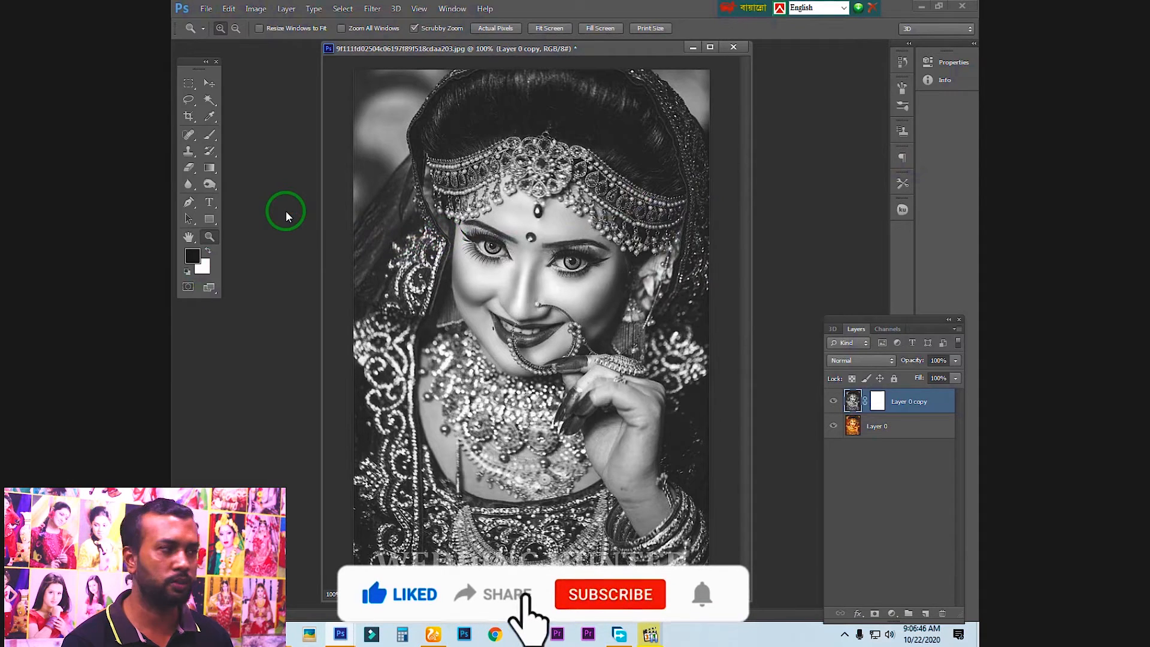
Choose the Brush Tool with a soft round tip at 29 px, 0% hardness, and 100% opacity
left_click(209, 136)
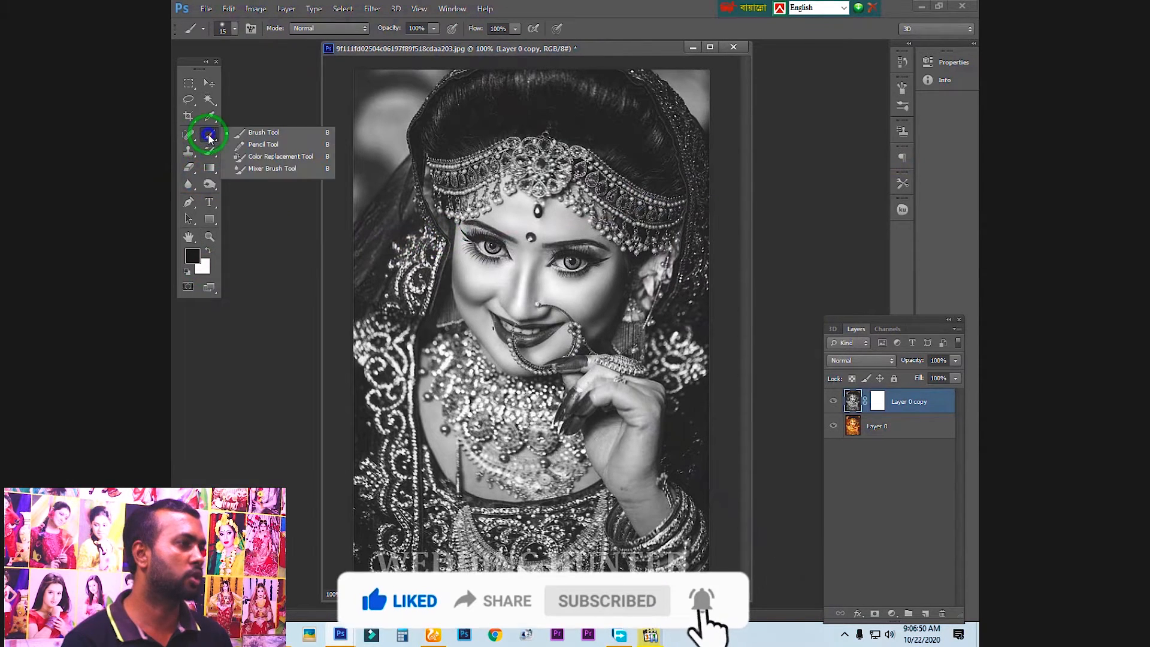
left_click(261, 133)
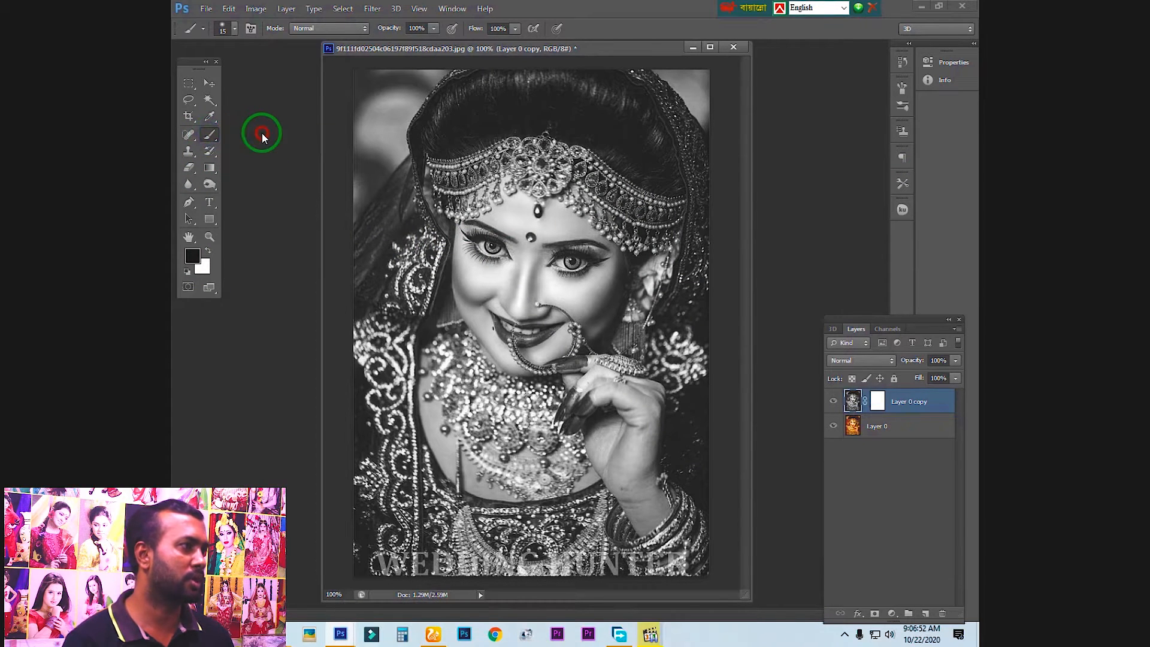
left_click(234, 29)
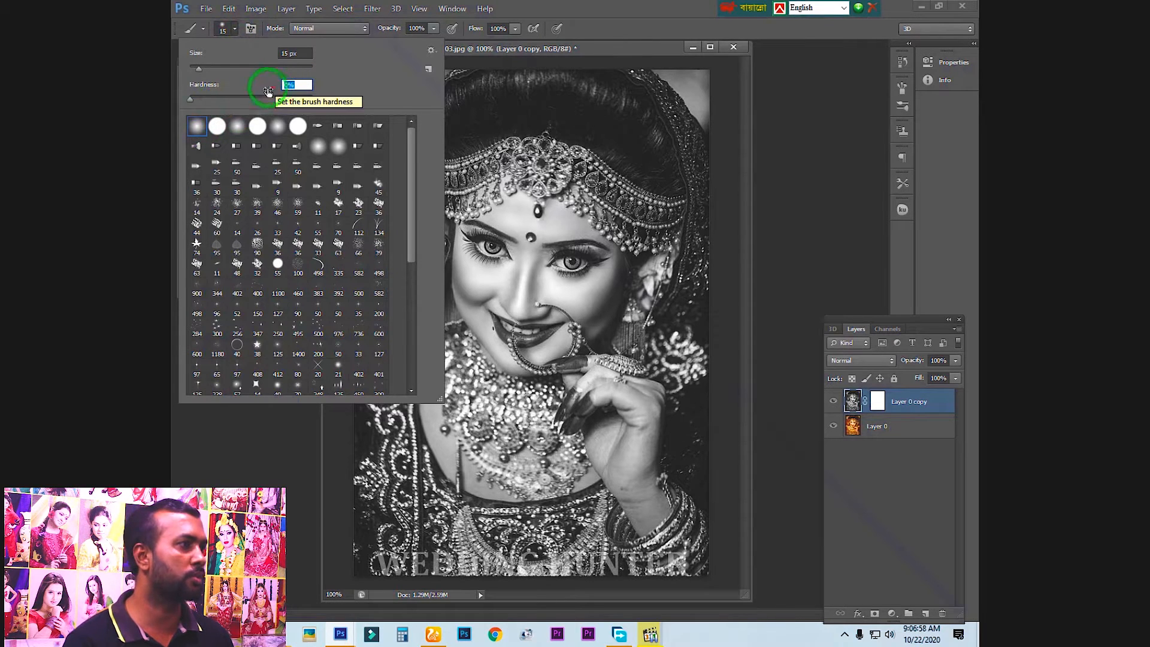
left_click_drag(192, 98, 174, 103)
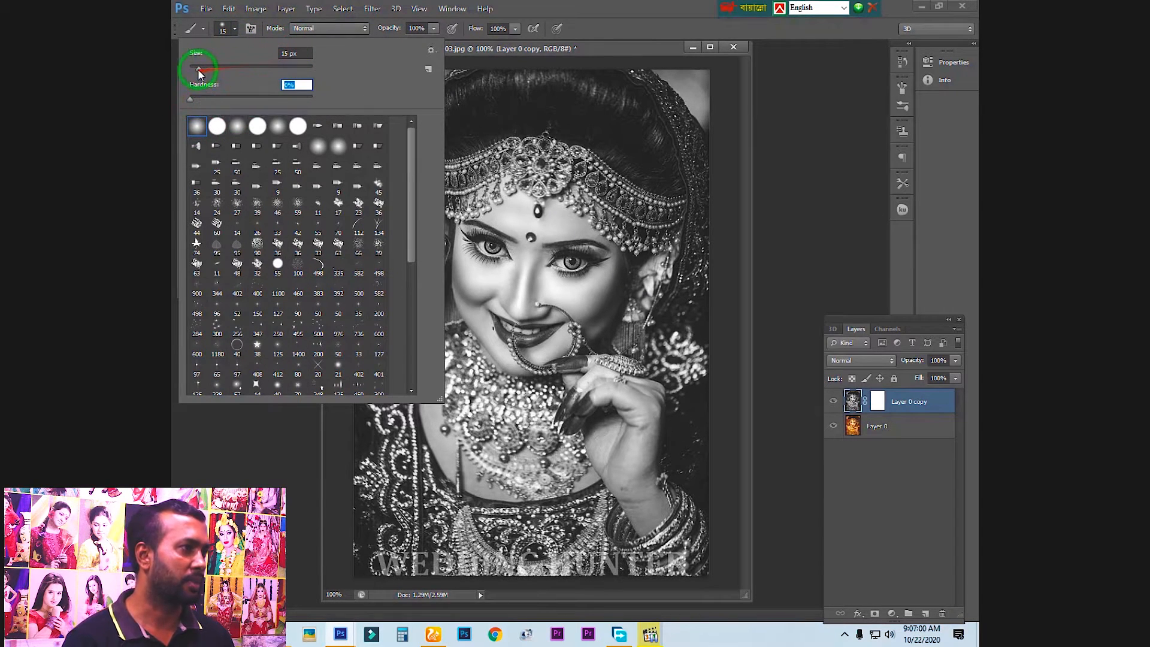
left_click(499, 103)
left_click(232, 30)
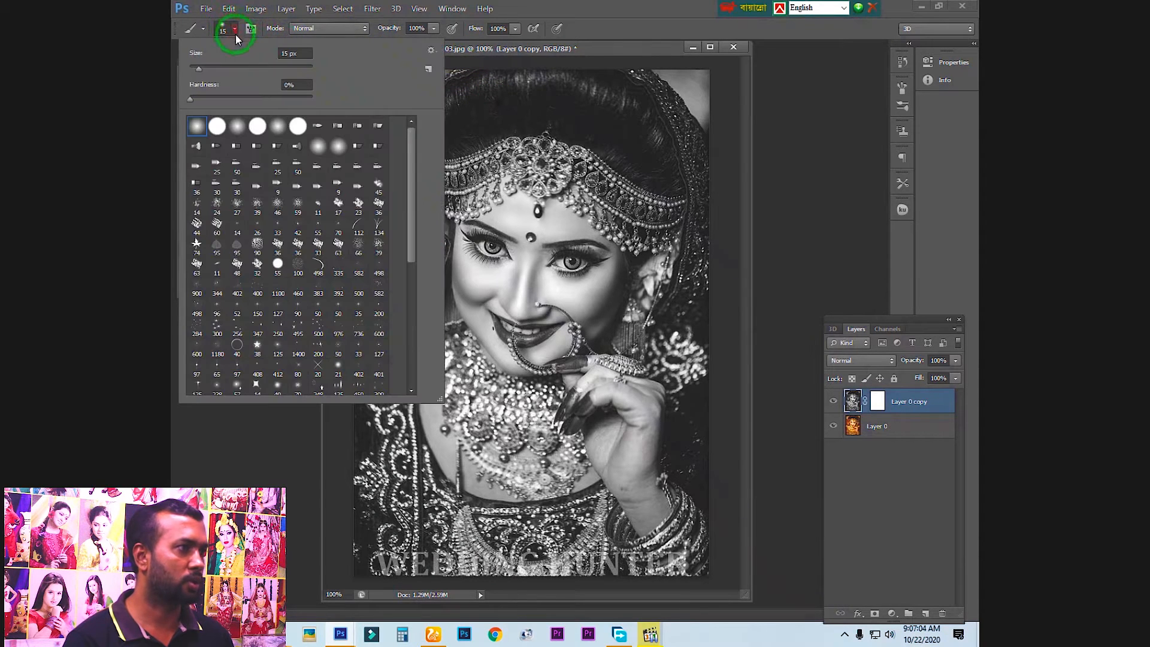
left_click_drag(200, 66, 207, 67)
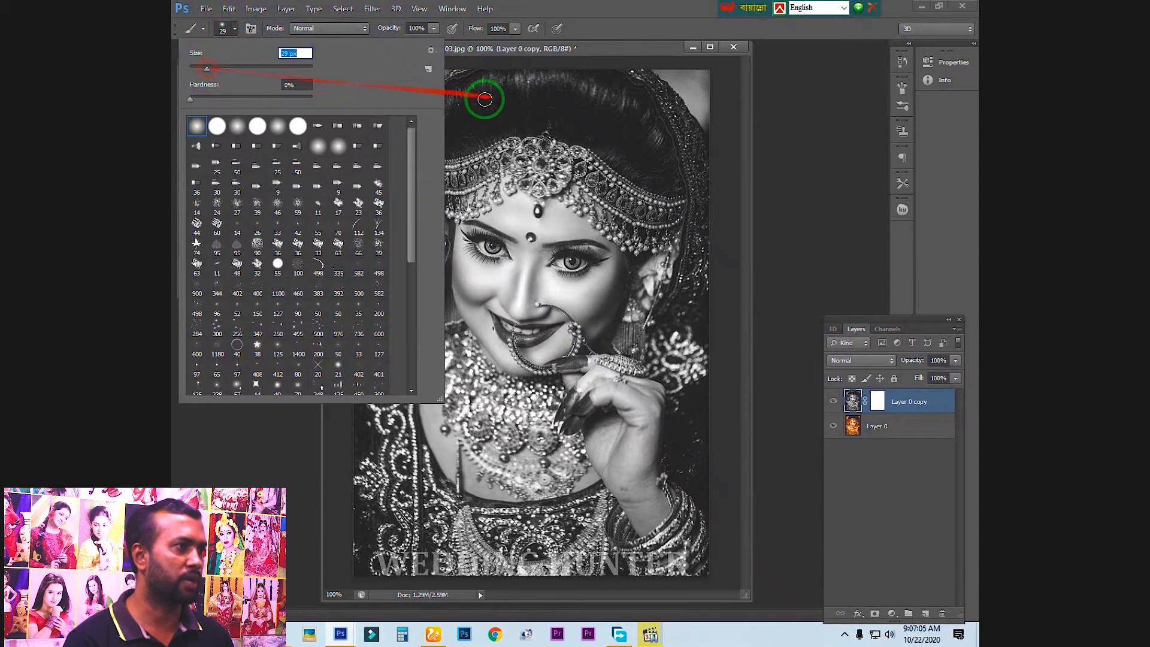
left_click(434, 29)
left_click(420, 29)
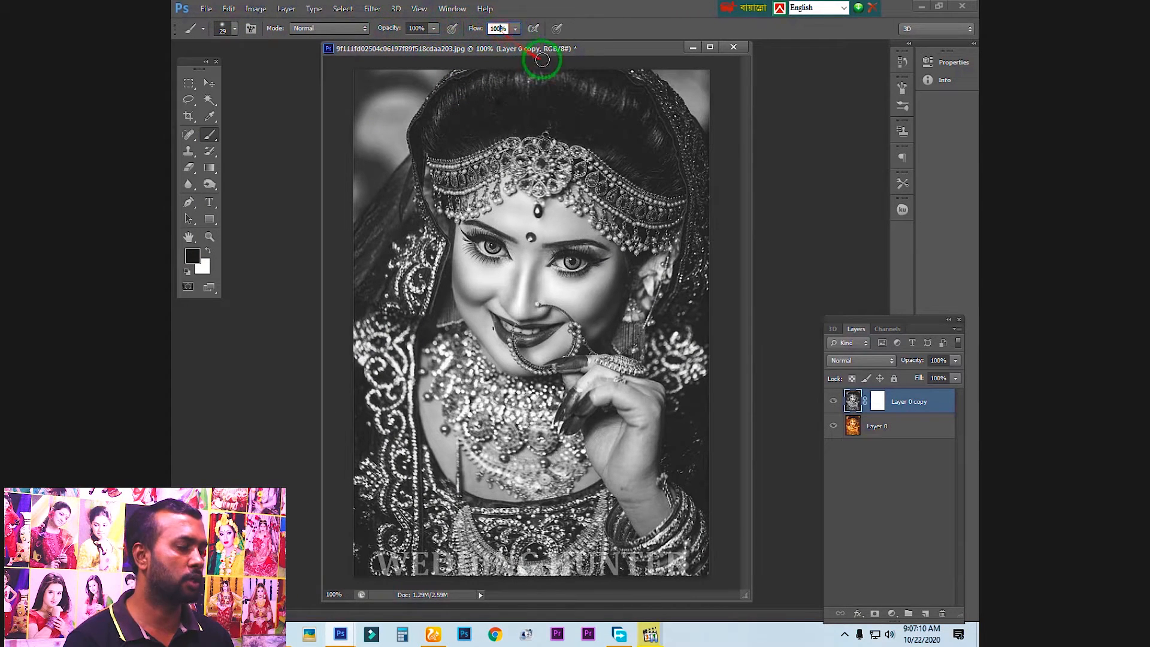
Dock the image window and paint black on the mask of Layer 0 copy to restore colour across the whole bride
left_click_drag(559, 48, 567, 51)
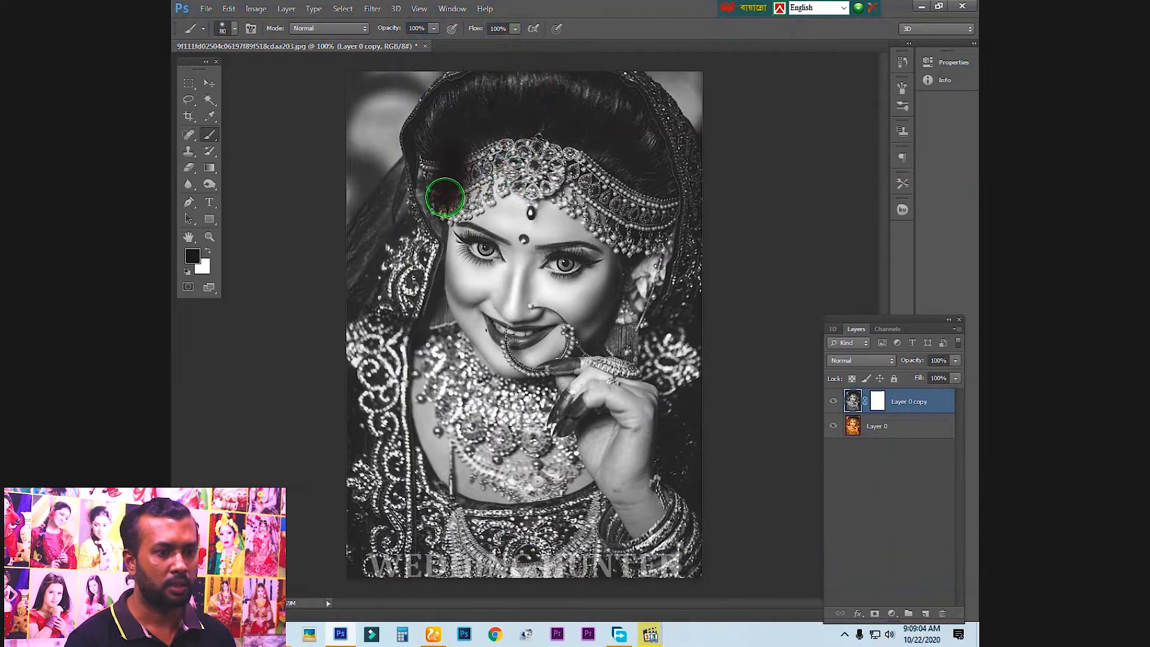
left_click_drag(444, 198, 897, 415)
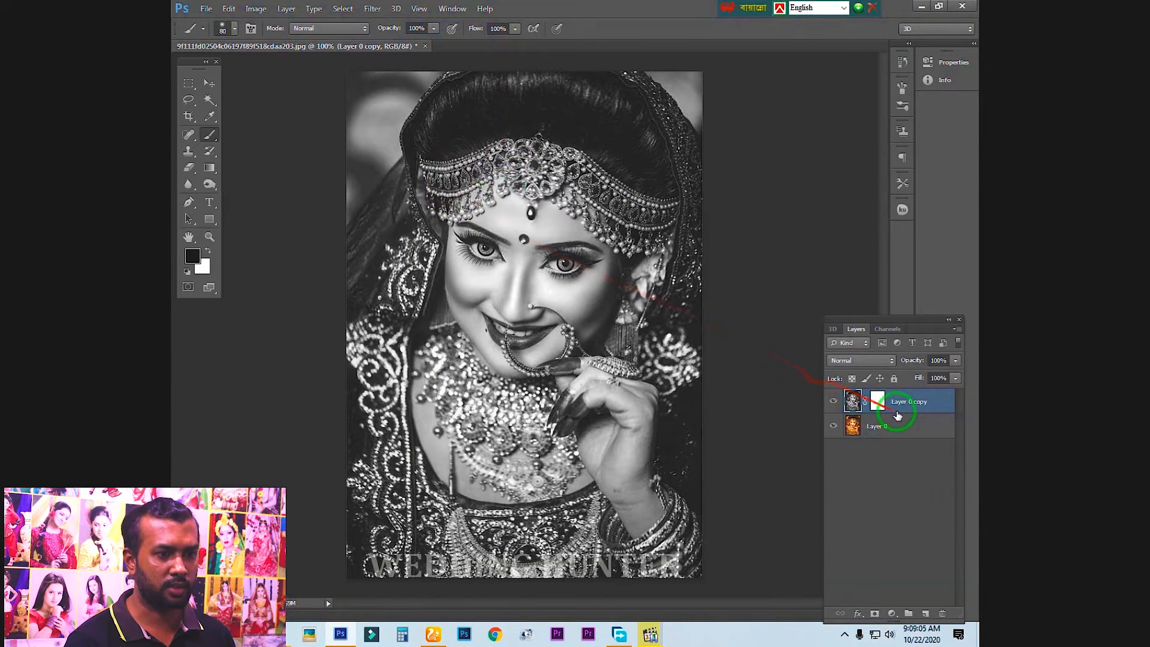
left_click(878, 403)
mouse_move(565, 224)
left_mouse_down()
mouse_move(470, 242)
mouse_move(462, 206)
mouse_move(493, 201)
mouse_move(477, 216)
mouse_move(453, 188)
mouse_move(490, 132)
mouse_move(481, 107)
mouse_move(531, 93)
mouse_move(521, 83)
mouse_move(512, 96)
mouse_move(557, 116)
mouse_move(666, 118)
mouse_move(692, 520)
mouse_move(670, 550)
mouse_move(597, 351)
mouse_move(558, 414)
mouse_move(541, 351)
mouse_move(569, 292)
mouse_move(574, 363)
mouse_move(560, 351)
mouse_move(557, 299)
mouse_move(461, 276)
mouse_move(402, 243)
mouse_move(379, 250)
mouse_move(356, 555)
mouse_move(398, 570)
mouse_move(447, 556)
mouse_move(387, 555)
mouse_move(456, 570)
mouse_move(664, 570)
mouse_move(503, 524)
mouse_move(435, 472)
mouse_move(425, 323)
mouse_move(455, 345)
mouse_move(451, 307)
mouse_move(554, 201)
mouse_move(442, 188)
mouse_move(524, 242)
mouse_move(598, 248)
mouse_move(577, 162)
mouse_move(660, 253)
mouse_move(587, 162)
mouse_move(638, 287)
mouse_move(621, 409)
mouse_move(600, 383)
mouse_move(569, 412)
mouse_move(527, 422)
mouse_move(519, 462)
mouse_move(560, 316)
mouse_move(641, 312)
mouse_move(665, 457)
mouse_move(640, 557)
mouse_move(393, 324)
mouse_move(511, 98)
mouse_move(554, 224)
mouse_move(530, 332)
mouse_move(587, 324)
mouse_move(464, 318)
mouse_move(374, 358)
left_mouse_up()
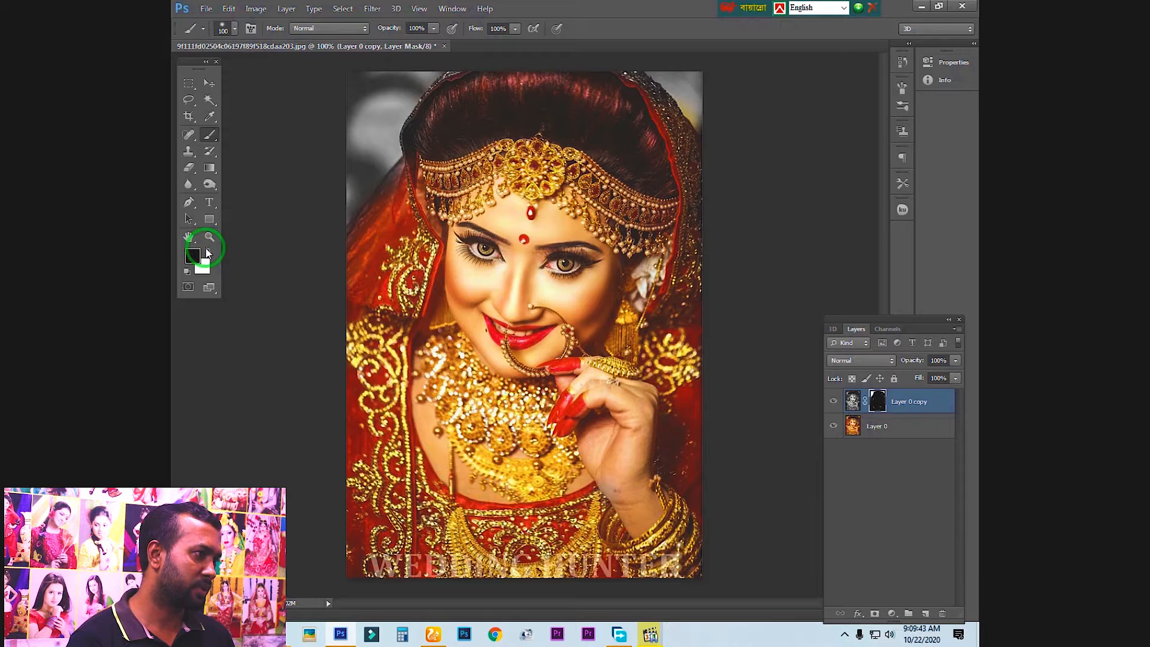
Make white the foreground colour and reduce the brush size to 35 px for work on the bride's face
left_click(208, 252)
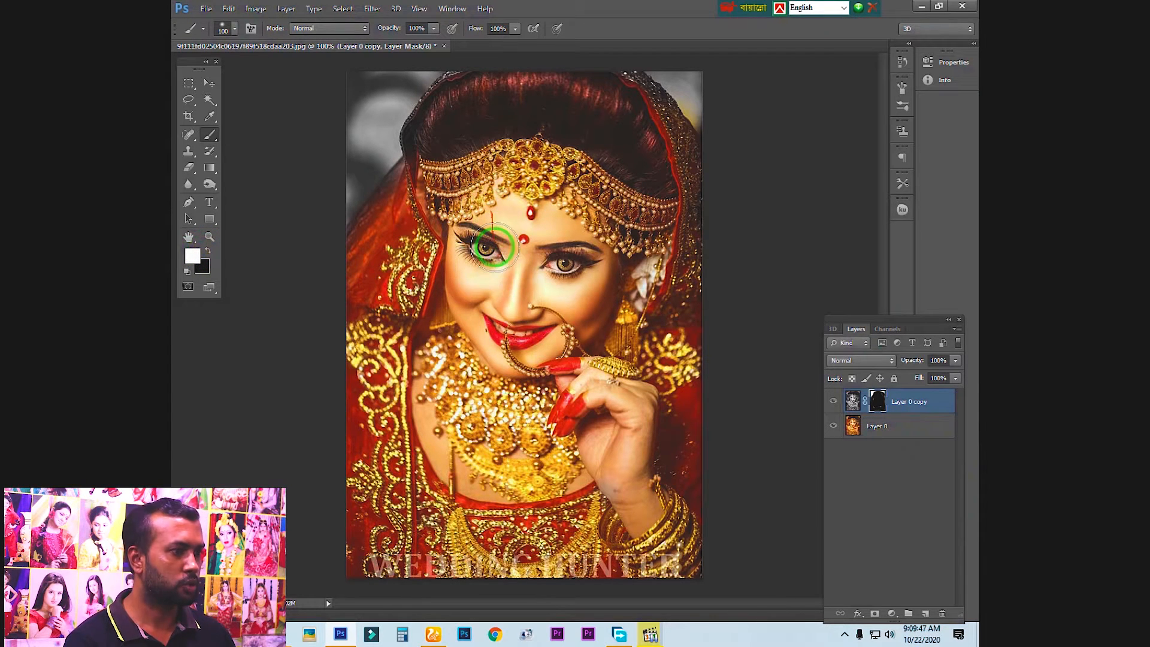
key("ctrl+plus")
left_click_drag(513, 262, 514, 324)
key("bracketright")
key("bracketleft")
key("bracketleft")
key("bracketleft")
key("bracketleft")
key("bracketleft")
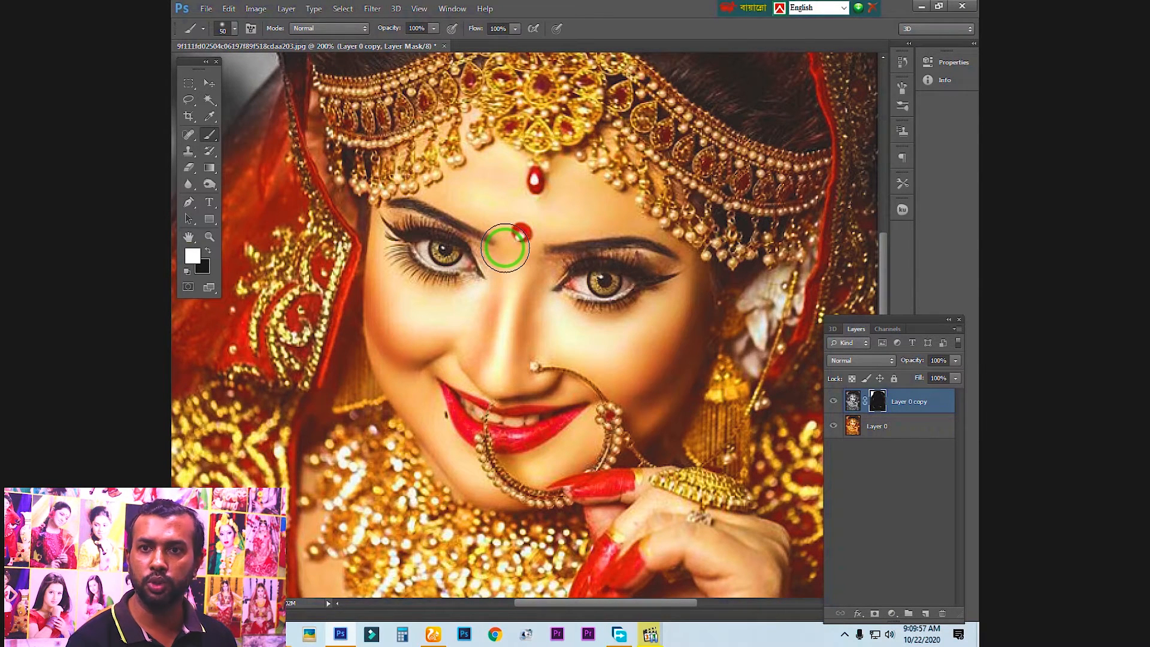
key("bracketleft")
key("bracketleft")
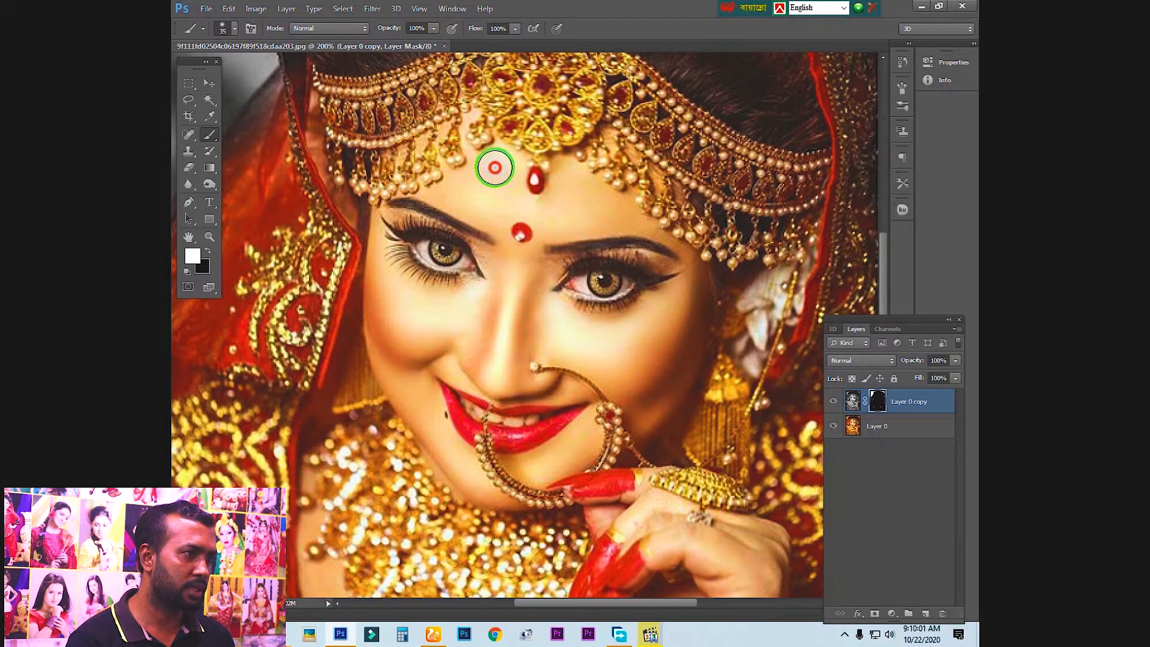
Paint white on the layer mask over the bride's face and part of her hand to turn them black and white
mouse_move(461, 190)
left_mouse_down()
mouse_move(538, 217)
mouse_move(564, 209)
mouse_move(565, 187)
mouse_move(627, 224)
mouse_move(594, 162)
mouse_move(625, 168)
mouse_move(616, 158)
mouse_move(665, 189)
mouse_move(709, 239)
mouse_move(656, 177)
mouse_move(716, 291)
mouse_move(685, 410)
mouse_move(655, 447)
mouse_move(495, 487)
mouse_move(451, 447)
mouse_move(380, 344)
mouse_move(387, 193)
mouse_move(423, 349)
mouse_move(410, 388)
mouse_move(446, 206)
mouse_move(421, 176)
mouse_move(449, 129)
mouse_move(473, 118)
mouse_move(425, 164)
mouse_move(461, 148)
mouse_move(501, 185)
mouse_move(549, 170)
mouse_move(557, 187)
mouse_move(464, 212)
mouse_move(473, 204)
mouse_move(451, 248)
mouse_move(489, 236)
mouse_move(575, 242)
mouse_move(599, 278)
mouse_move(653, 269)
mouse_move(677, 297)
mouse_move(616, 285)
mouse_move(461, 375)
mouse_move(511, 347)
left_mouse_up()
key("bracketright")
mouse_move(512, 347)
left_mouse_down()
mouse_move(532, 164)
mouse_move(497, 196)
mouse_move(558, 252)
mouse_move(593, 215)
mouse_move(591, 185)
mouse_move(640, 197)
mouse_move(616, 90)
mouse_move(663, 128)
mouse_move(681, 162)
mouse_move(542, 268)
mouse_move(552, 290)
mouse_move(399, 201)
left_mouse_up()
key("bracketleft")
mouse_move(510, 219)
left_mouse_down()
mouse_move(633, 265)
mouse_move(631, 330)
mouse_move(604, 436)
mouse_move(607, 284)
mouse_move(591, 216)
mouse_move(534, 208)
mouse_move(570, 215)
mouse_move(501, 214)
mouse_move(474, 235)
mouse_move(490, 249)
mouse_move(482, 263)
mouse_move(523, 235)
mouse_move(517, 341)
mouse_move(521, 388)
mouse_move(530, 385)
mouse_move(563, 326)
mouse_move(572, 282)
mouse_move(564, 315)
mouse_move(537, 333)
mouse_move(582, 212)
mouse_move(583, 341)
mouse_move(569, 319)
mouse_move(637, 435)
mouse_move(640, 348)
mouse_move(657, 381)
mouse_move(645, 293)
mouse_move(602, 276)
mouse_move(605, 295)
mouse_move(649, 176)
mouse_move(658, 390)
mouse_move(689, 281)
left_mouse_up()
mouse_move(630, 223)
left_mouse_down()
mouse_move(669, 318)
mouse_move(643, 209)
mouse_move(673, 280)
left_mouse_up()
left_click_drag(648, 243, 733, 303)
left_click_drag(429, 216, 598, 316)
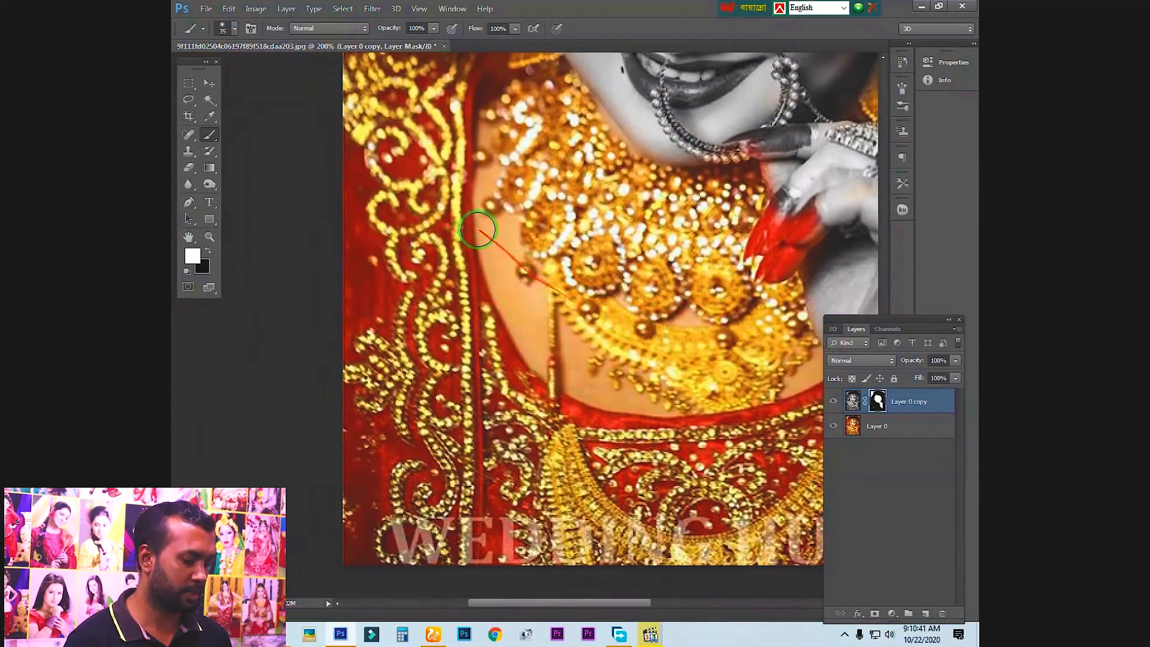
Paint white on the mask over the neck, necklace and rest of the hand to turn them black and white
mouse_move(490, 219)
left_mouse_down()
mouse_move(505, 226)
mouse_move(527, 294)
left_mouse_up()
mouse_move(624, 388)
left_mouse_down()
mouse_move(812, 370)
mouse_move(621, 354)
mouse_move(534, 229)
mouse_move(510, 148)
mouse_move(522, 173)
left_mouse_up()
mouse_move(541, 187)
left_mouse_down()
mouse_move(472, 247)
mouse_move(465, 293)
left_mouse_up()
key("bracketright")
key("bracketright")
mouse_move(440, 251)
left_mouse_down()
mouse_move(450, 288)
mouse_move(535, 416)
mouse_move(514, 380)
mouse_move(501, 388)
mouse_move(521, 443)
mouse_move(587, 448)
mouse_move(625, 423)
mouse_move(647, 437)
mouse_move(658, 495)
mouse_move(704, 499)
mouse_move(698, 511)
mouse_move(517, 449)
mouse_move(658, 491)
mouse_move(729, 445)
mouse_move(586, 367)
mouse_move(597, 353)
mouse_move(607, 378)
mouse_move(623, 370)
mouse_move(652, 346)
mouse_move(635, 329)
mouse_move(695, 349)
mouse_move(687, 400)
mouse_move(623, 402)
mouse_move(605, 371)
mouse_move(550, 365)
mouse_move(513, 319)
mouse_move(487, 234)
left_mouse_up()
mouse_move(478, 219)
left_mouse_down()
mouse_move(529, 388)
mouse_move(509, 433)
mouse_move(503, 398)
mouse_move(527, 329)
mouse_move(559, 300)
mouse_move(547, 455)
mouse_move(521, 178)
left_mouse_up()
mouse_move(522, 191)
left_mouse_down()
mouse_move(517, 318)
mouse_move(607, 366)
mouse_move(667, 346)
mouse_move(689, 376)
mouse_move(657, 426)
mouse_move(680, 358)
mouse_move(697, 200)
mouse_move(635, 273)
mouse_move(507, 277)
mouse_move(547, 405)
mouse_move(534, 376)
mouse_move(573, 300)
mouse_move(558, 338)
mouse_move(524, 360)
mouse_move(573, 298)
mouse_move(557, 337)
mouse_move(500, 352)
left_mouse_up()
Paint black on the mask over the headpiece's central ornament and hanging pearls, using a brush up to 25 px, to restore their gold colour
key("ctrl+minus")
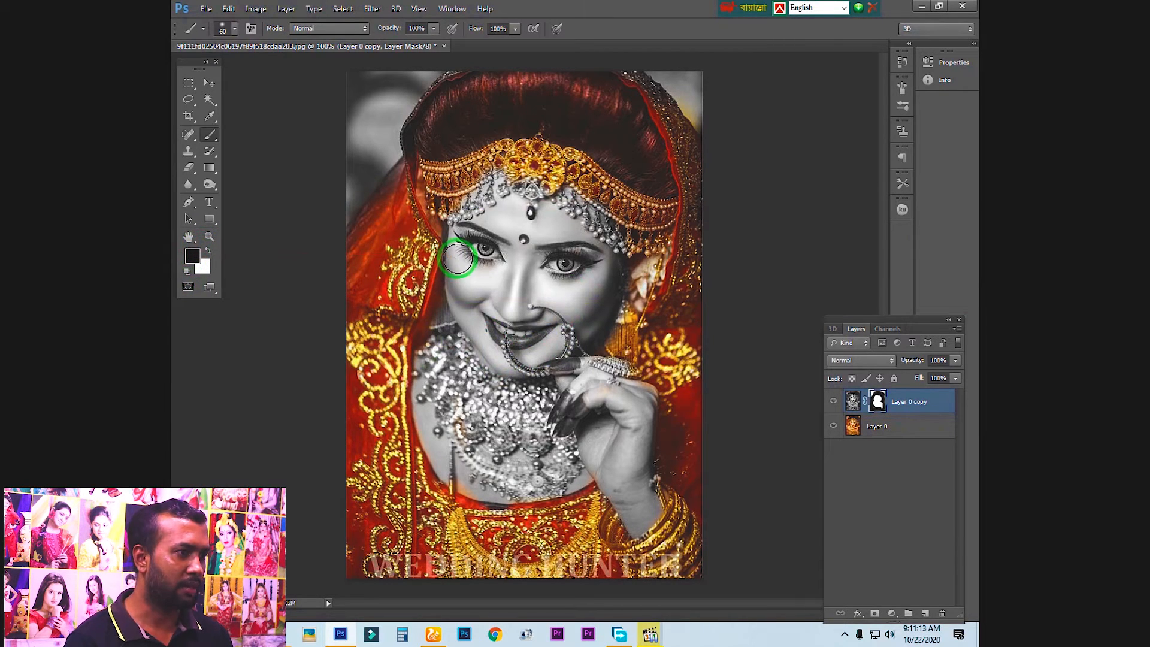
mouse_move(479, 259)
left_mouse_down()
mouse_move(505, 257)
mouse_move(526, 224)
left_mouse_up()
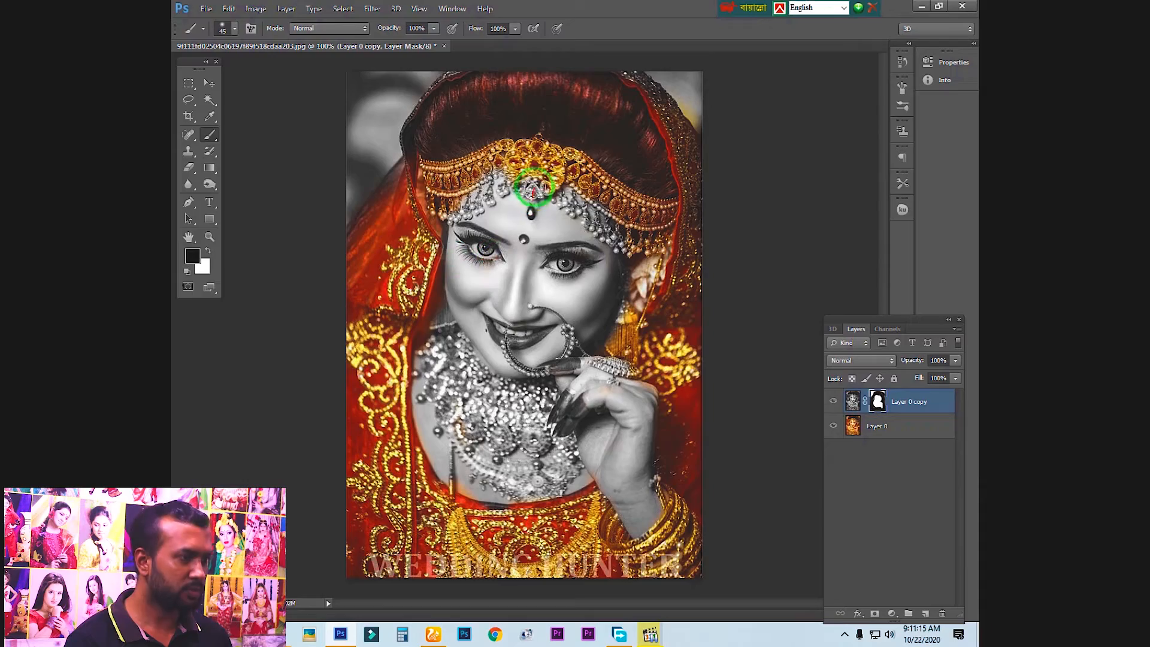
key("ctrl+plus")
key("ctrl+plus")
left_click_drag(553, 170, 535, 411)
key("bracketleft")
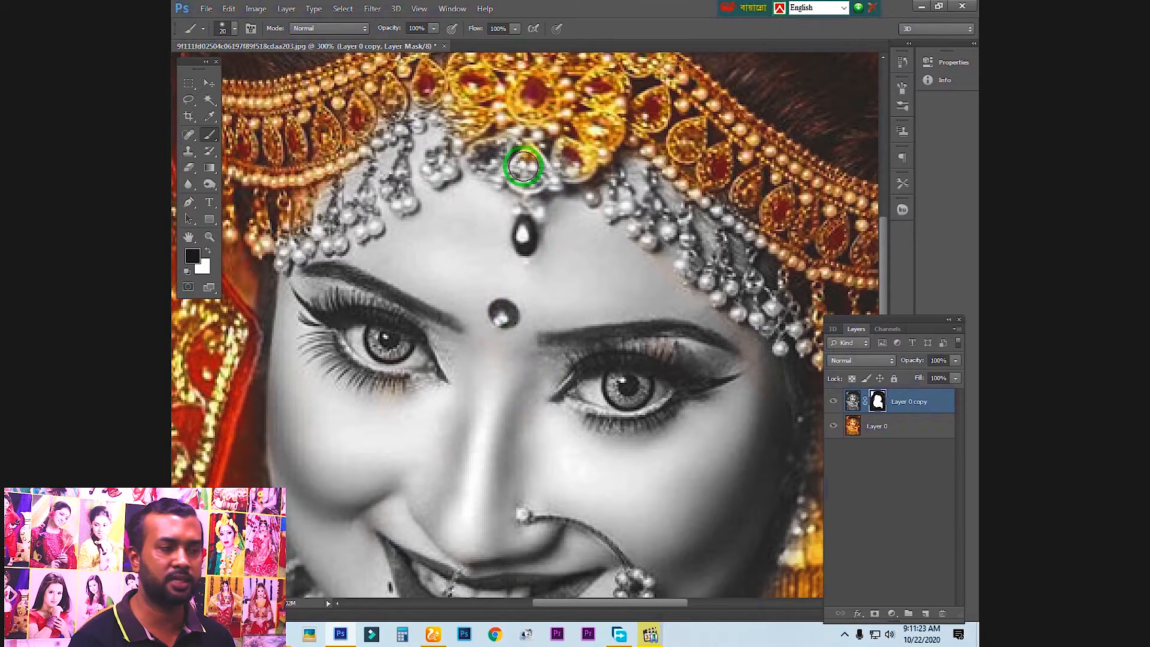
mouse_move(523, 166)
left_mouse_down()
mouse_move(533, 191)
mouse_move(518, 155)
mouse_move(486, 131)
mouse_move(525, 155)
mouse_move(598, 129)
mouse_move(548, 142)
mouse_move(473, 93)
mouse_move(405, 104)
mouse_move(391, 114)
mouse_move(447, 106)
mouse_move(441, 179)
mouse_move(433, 154)
mouse_move(399, 140)
mouse_move(401, 205)
mouse_move(372, 163)
mouse_move(365, 231)
mouse_move(338, 186)
mouse_move(335, 242)
mouse_move(280, 254)
mouse_move(329, 227)
mouse_move(341, 181)
mouse_move(422, 119)
mouse_move(530, 143)
left_mouse_up()
key("bracketleft")
key("bracketright")
mouse_move(546, 190)
left_mouse_down()
mouse_move(624, 158)
mouse_move(630, 180)
mouse_move(613, 183)
mouse_move(641, 224)
mouse_move(655, 231)
mouse_move(670, 187)
mouse_move(713, 260)
mouse_move(739, 277)
mouse_move(622, 169)
left_mouse_up()
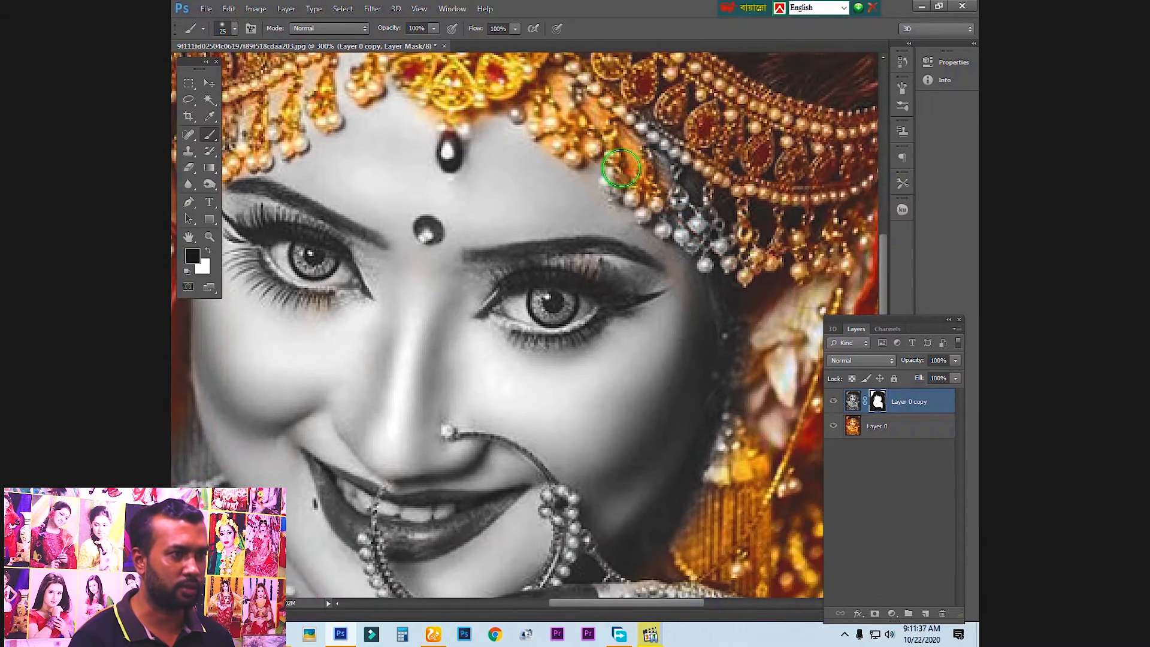
mouse_move(669, 212)
left_mouse_down()
mouse_move(663, 143)
mouse_move(602, 78)
mouse_move(687, 205)
left_mouse_up()
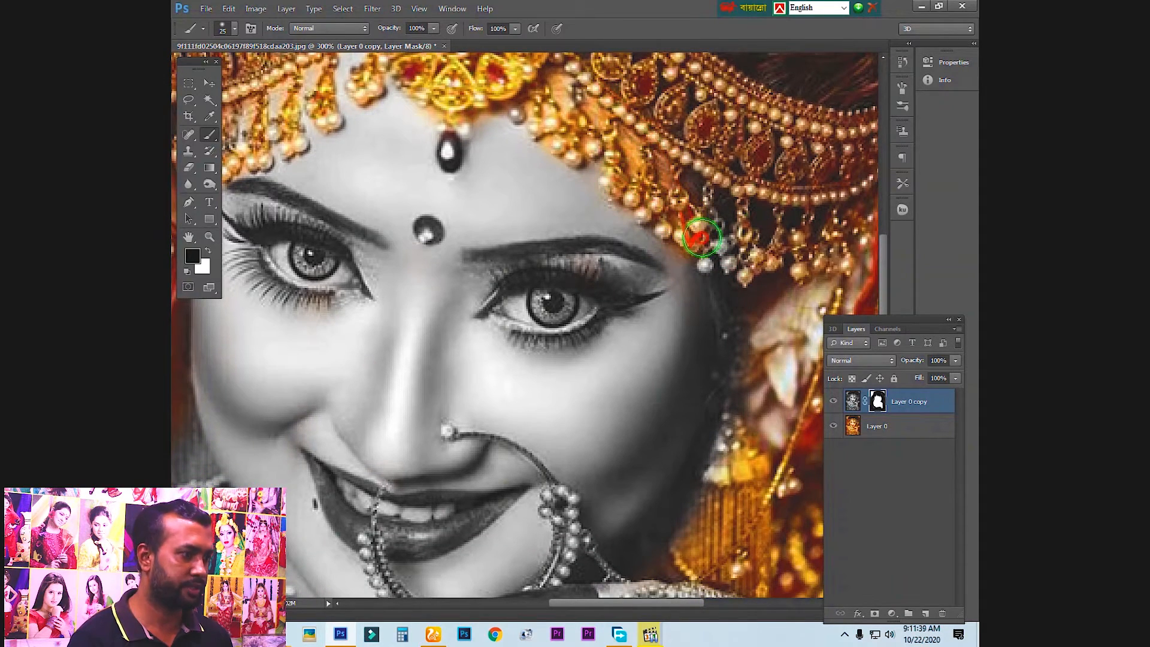
Restore the red of the forehead drop pendant and bindi by painting black on the mask with a 10 px brush
key("bracketleft")
left_click_drag(431, 136, 464, 153)
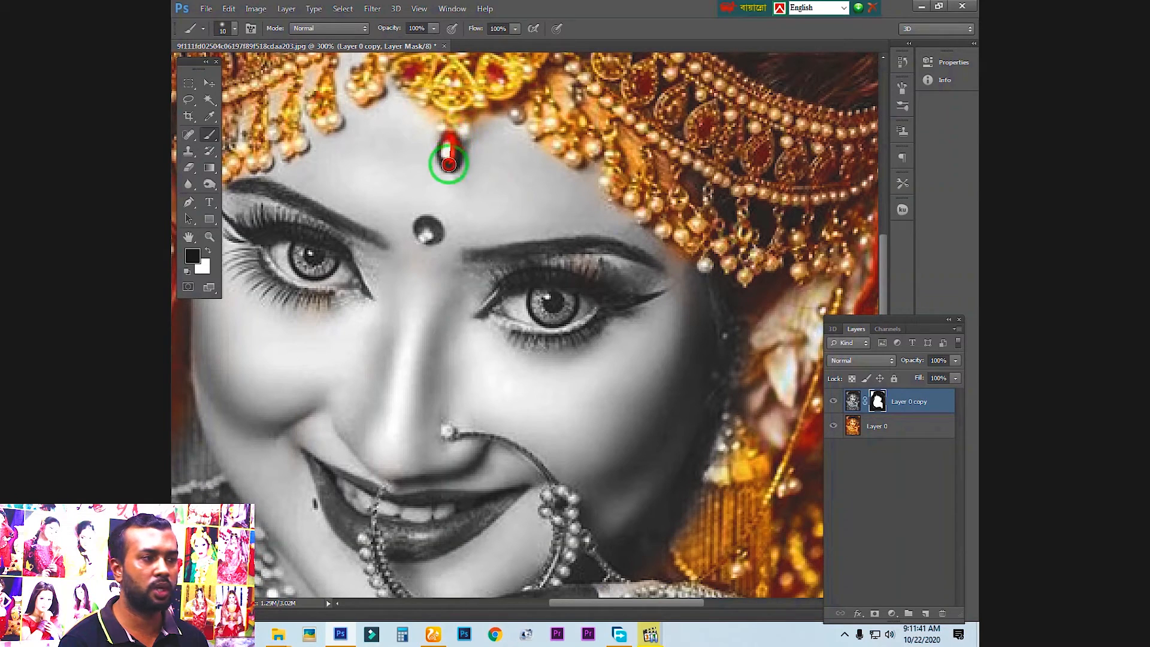
key("bracketleft")
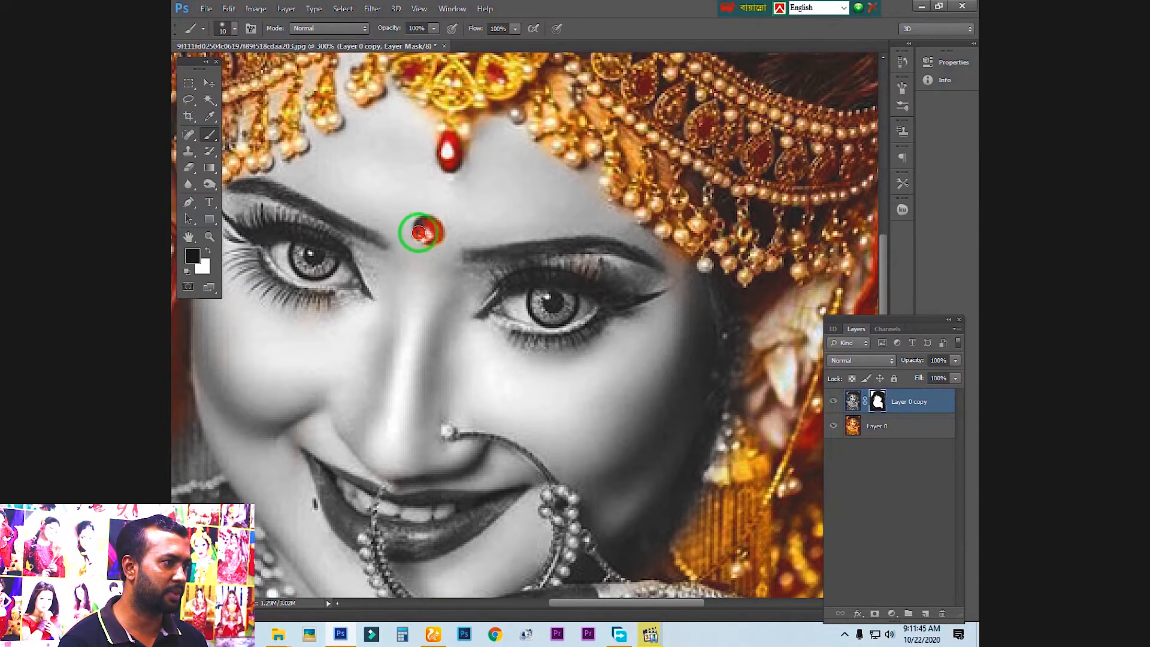
Restore the colour of both eyes and their lashes by painting black on the mask with a 15 px brush
key("bracketright")
key("bracketright")
mouse_move(504, 264)
left_mouse_down()
mouse_move(494, 221)
mouse_move(537, 251)
mouse_move(490, 255)
mouse_move(478, 270)
mouse_move(526, 241)
mouse_move(603, 262)
left_mouse_up()
key("bracketright")
mouse_move(560, 293)
left_mouse_down()
mouse_move(520, 294)
mouse_move(491, 272)
mouse_move(559, 262)
mouse_move(536, 276)
mouse_move(530, 258)
mouse_move(556, 263)
mouse_move(519, 276)
left_mouse_up()
left_click_drag(421, 232, 567, 217)
mouse_move(391, 177)
left_mouse_down()
mouse_move(459, 186)
mouse_move(496, 223)
mouse_move(492, 238)
mouse_move(438, 239)
mouse_move(411, 227)
mouse_move(384, 182)
mouse_move(471, 215)
mouse_move(446, 205)
mouse_move(501, 186)
left_mouse_up()
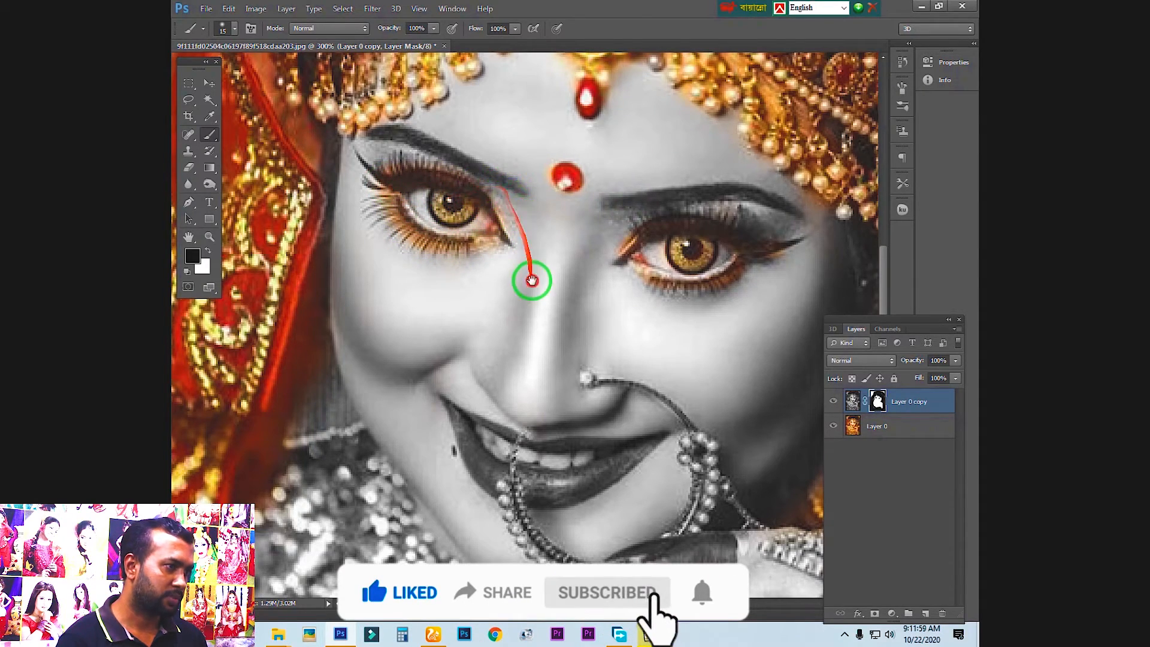
Restore the red of the upper and lower lips by painting black on the layer mask
left_click_drag(532, 280, 504, 62)
mouse_move(427, 196)
left_mouse_down()
mouse_move(461, 258)
mouse_move(487, 268)
mouse_move(566, 256)
mouse_move(622, 225)
mouse_move(465, 211)
left_mouse_up()
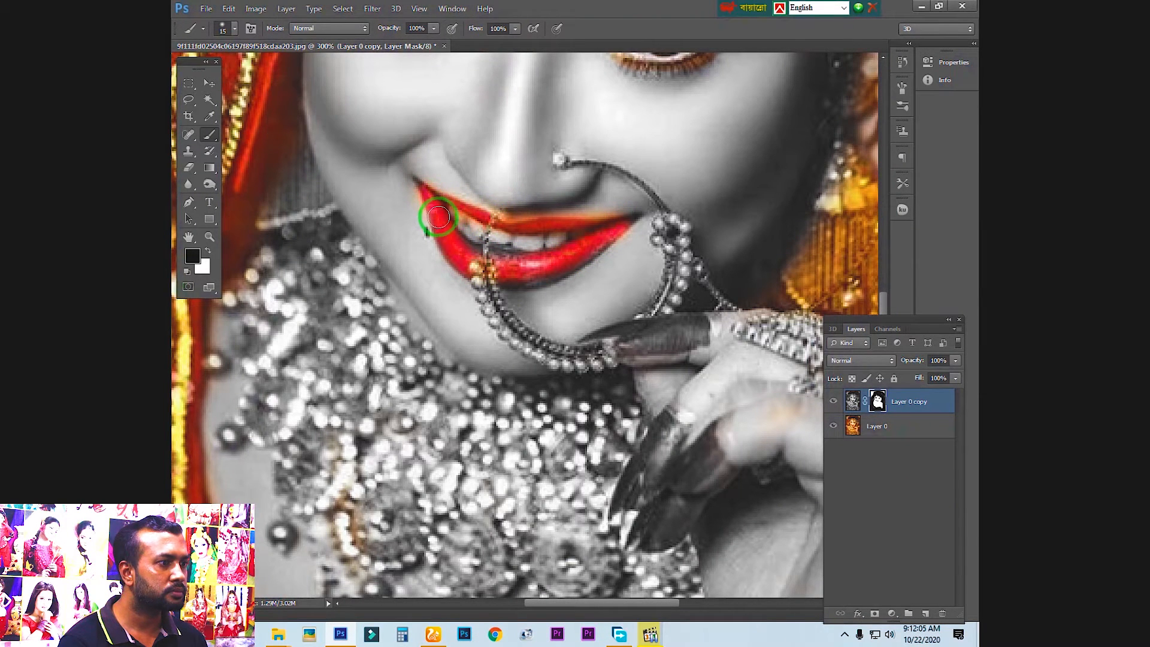
left_click_drag(450, 203, 440, 212)
key("bracketright")
mouse_move(477, 270)
left_mouse_down()
mouse_move(556, 273)
mouse_move(500, 265)
mouse_move(600, 241)
mouse_move(550, 273)
mouse_move(622, 223)
mouse_move(580, 161)
mouse_move(557, 156)
mouse_move(602, 170)
mouse_move(574, 166)
left_mouse_up()
Paint black on the mask over the nose ring's upper arc, beaded side and attached chain to restore their gold colour
key("ctrl+plus")
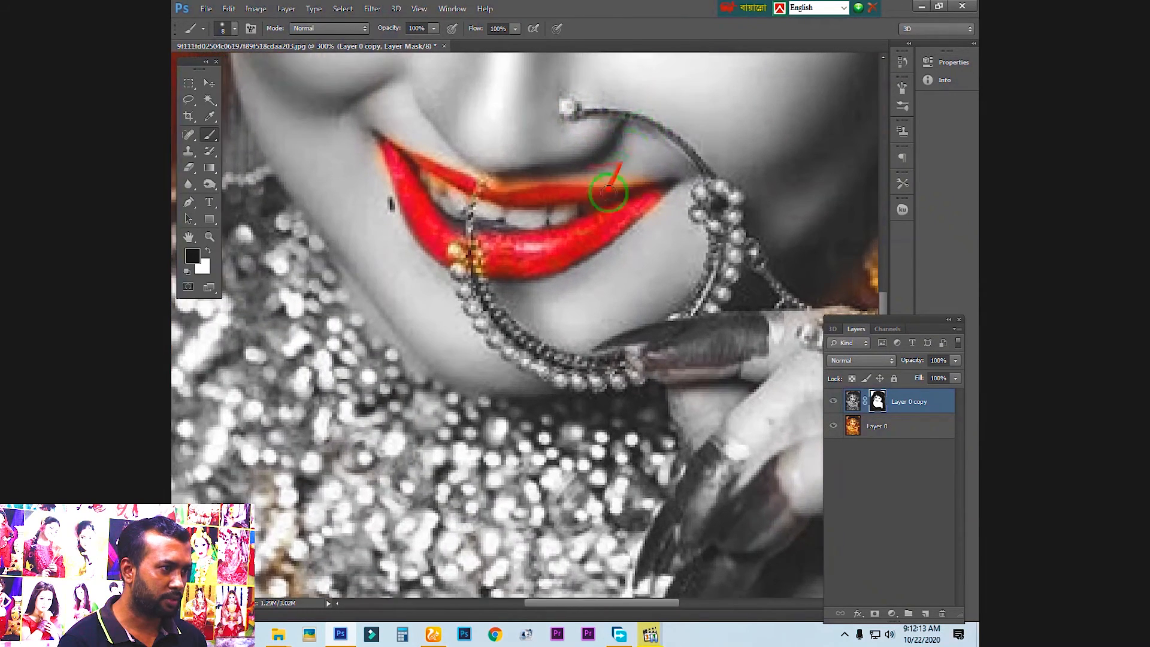
left_click_drag(624, 120, 532, 216)
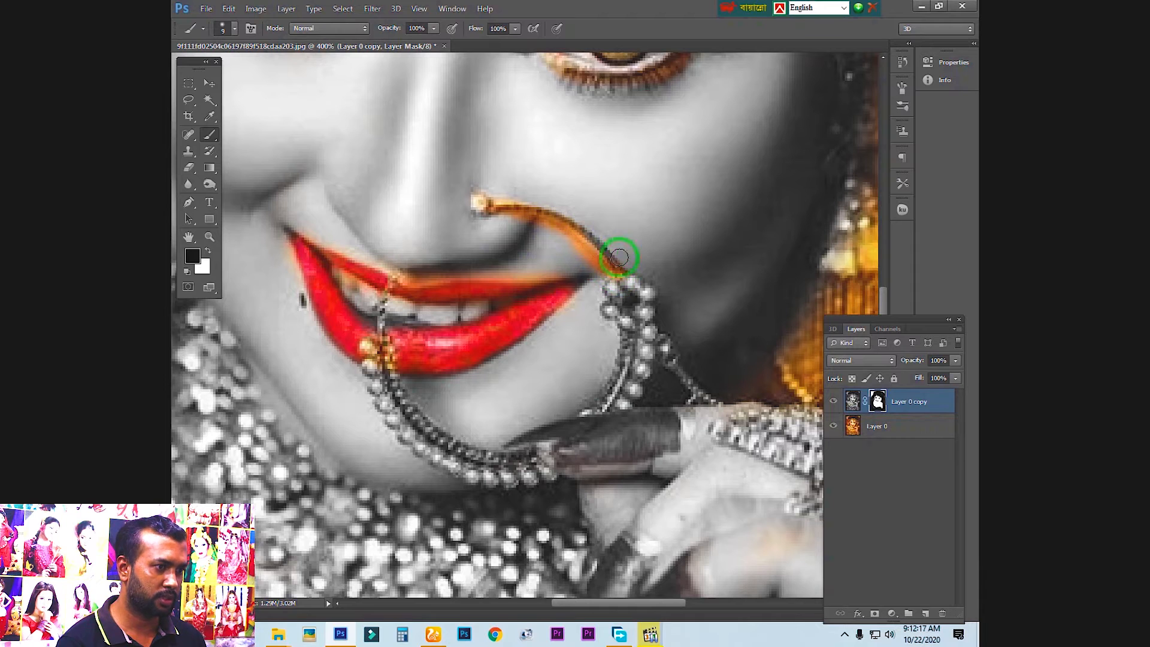
mouse_move(596, 240)
left_mouse_down()
mouse_move(654, 309)
mouse_move(645, 299)
mouse_move(640, 405)
mouse_move(611, 407)
left_mouse_up()
mouse_move(629, 325)
left_mouse_down()
mouse_move(611, 286)
mouse_move(613, 315)
mouse_move(620, 289)
mouse_move(637, 312)
mouse_move(632, 339)
mouse_move(636, 313)
left_mouse_up()
left_click_drag(616, 368, 602, 379)
Restore the red index fingernail and the gold finger ring by painting black on the mask with a 15 to 25 px brush
mouse_move(658, 325)
left_mouse_down()
mouse_move(707, 371)
mouse_move(631, 280)
mouse_move(581, 359)
left_mouse_up()
mouse_move(562, 316)
left_mouse_down()
mouse_move(470, 332)
mouse_move(536, 332)
mouse_move(600, 312)
mouse_move(533, 327)
mouse_move(598, 333)
mouse_move(560, 284)
left_mouse_up()
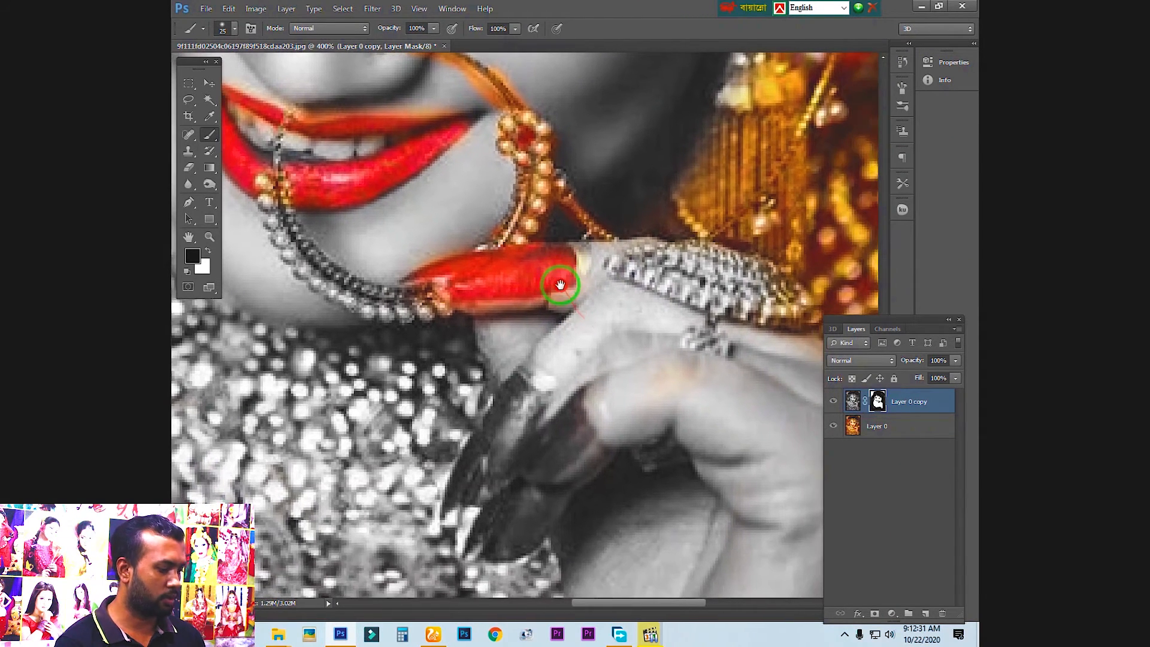
key("bracketleft")
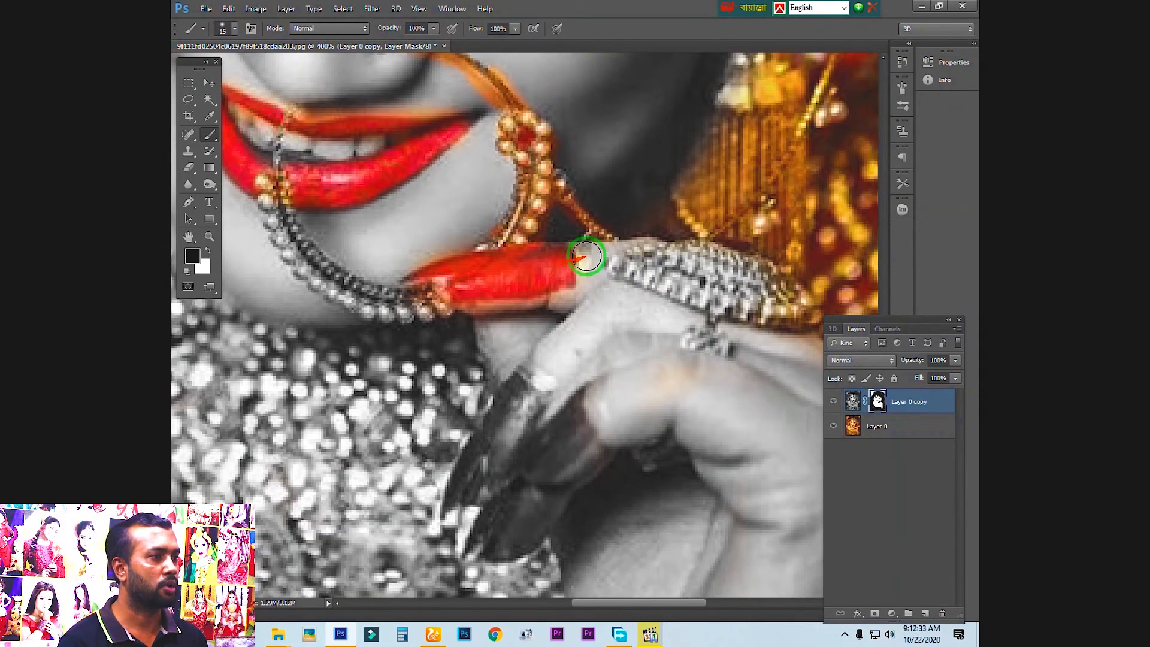
left_click_drag(566, 355, 628, 312)
mouse_move(616, 265)
left_mouse_down()
mouse_move(719, 285)
mouse_move(585, 250)
mouse_move(702, 285)
mouse_move(630, 241)
mouse_move(736, 258)
mouse_move(758, 279)
mouse_move(688, 278)
mouse_move(755, 279)
mouse_move(701, 189)
left_mouse_up()
Restore the red of the remaining fingernails by painting black on the mask with a 20 px brush
key("bracketright")
mouse_move(701, 199)
left_mouse_down()
mouse_move(507, 257)
mouse_move(462, 315)
mouse_move(449, 319)
mouse_move(427, 298)
mouse_move(381, 392)
left_mouse_up()
mouse_move(482, 331)
left_mouse_down()
mouse_move(419, 433)
mouse_move(503, 352)
mouse_move(477, 357)
mouse_move(478, 411)
left_mouse_up()
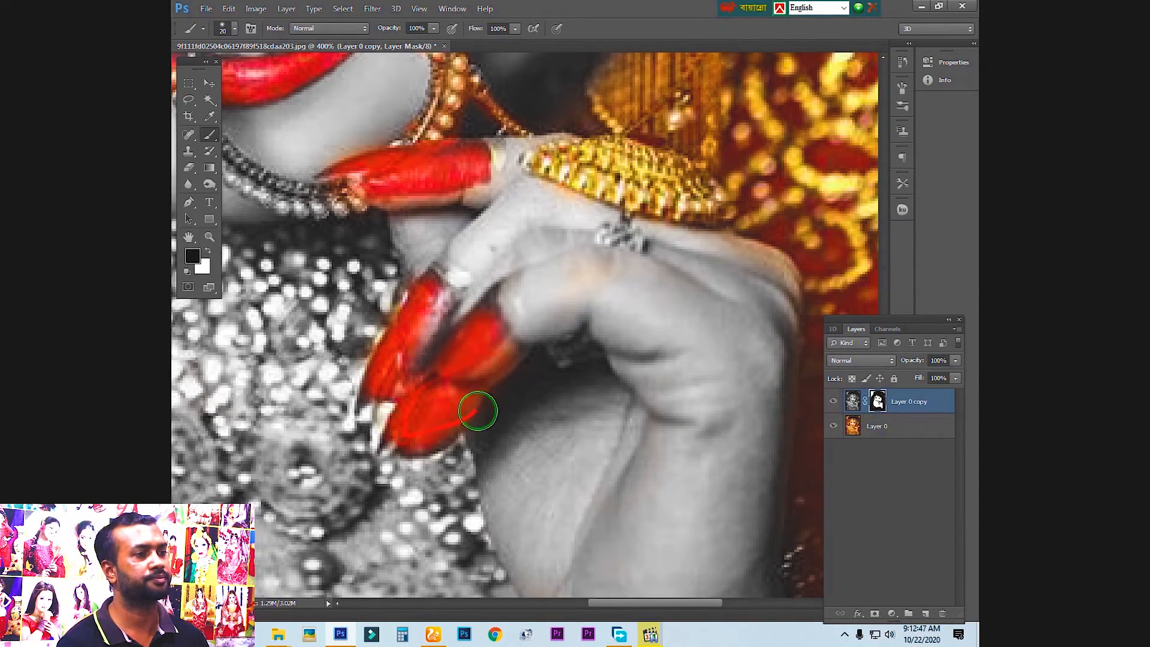
scroll(465, 397, "down", 3)
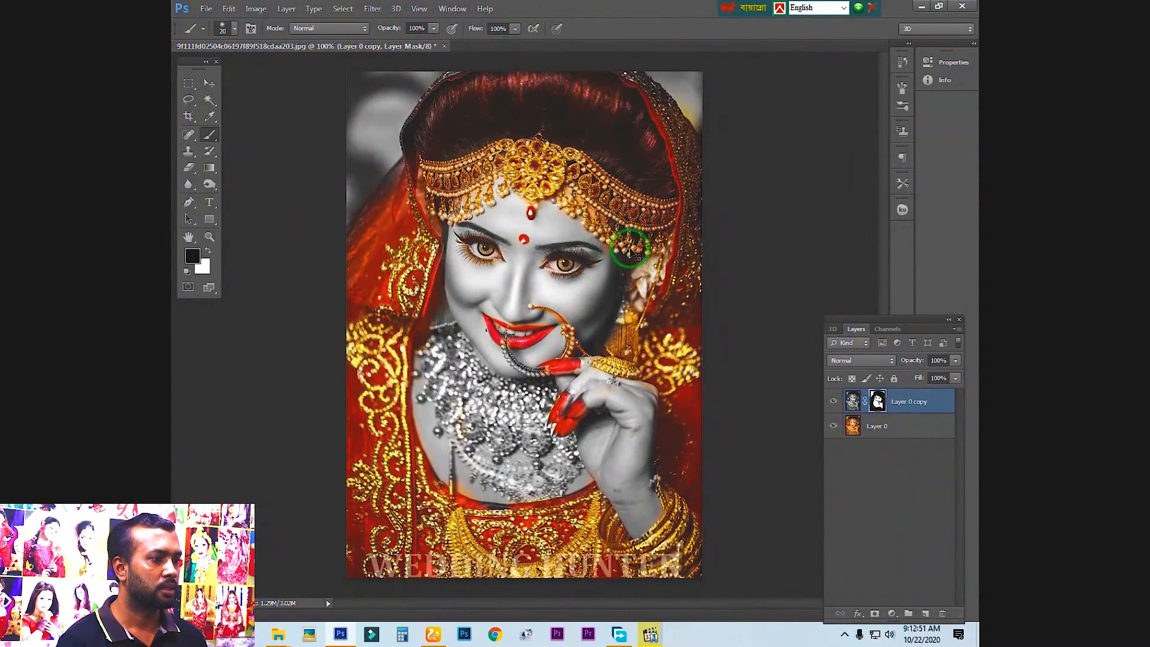
Restore the gold of the nose ring's lower beaded curve by painting black on the mask with a 10 px brush
key("z")
left_click(567, 358)
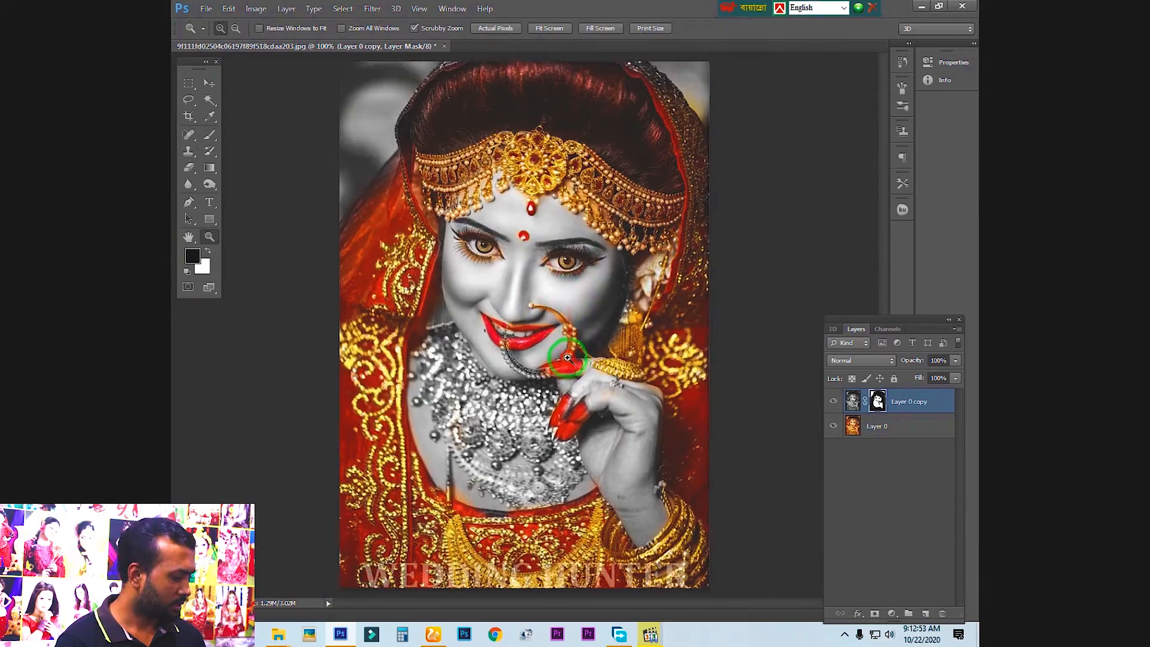
left_click(568, 357)
left_click(482, 401)
key("b")
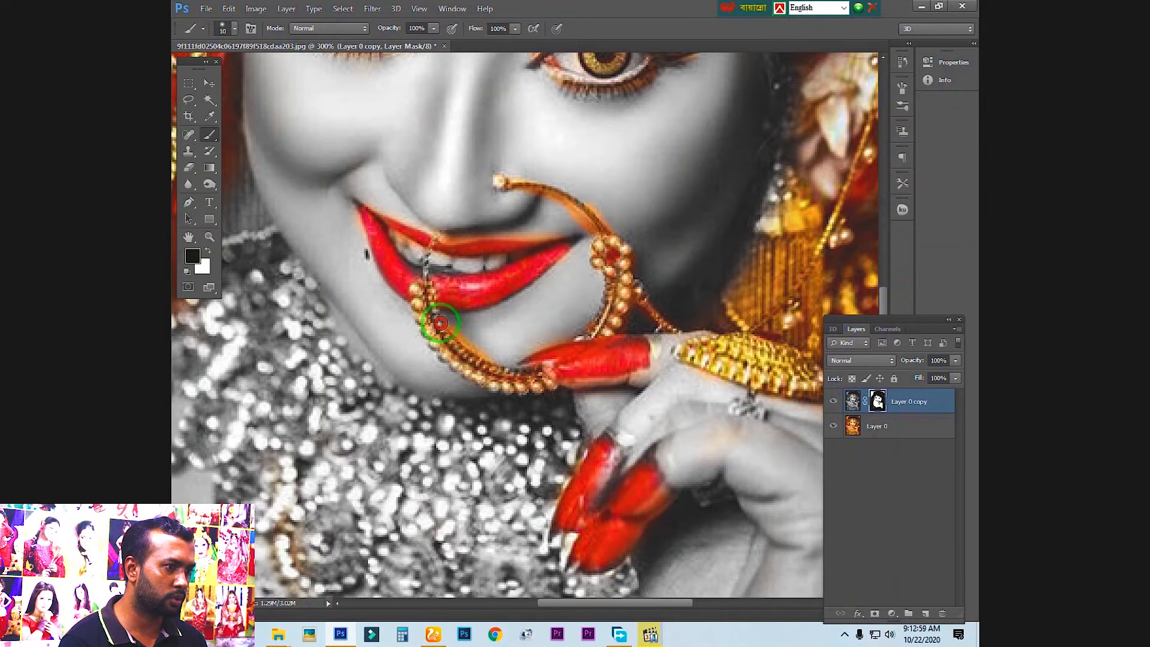
mouse_move(419, 296)
left_mouse_down()
mouse_move(453, 363)
mouse_move(536, 381)
left_mouse_up()
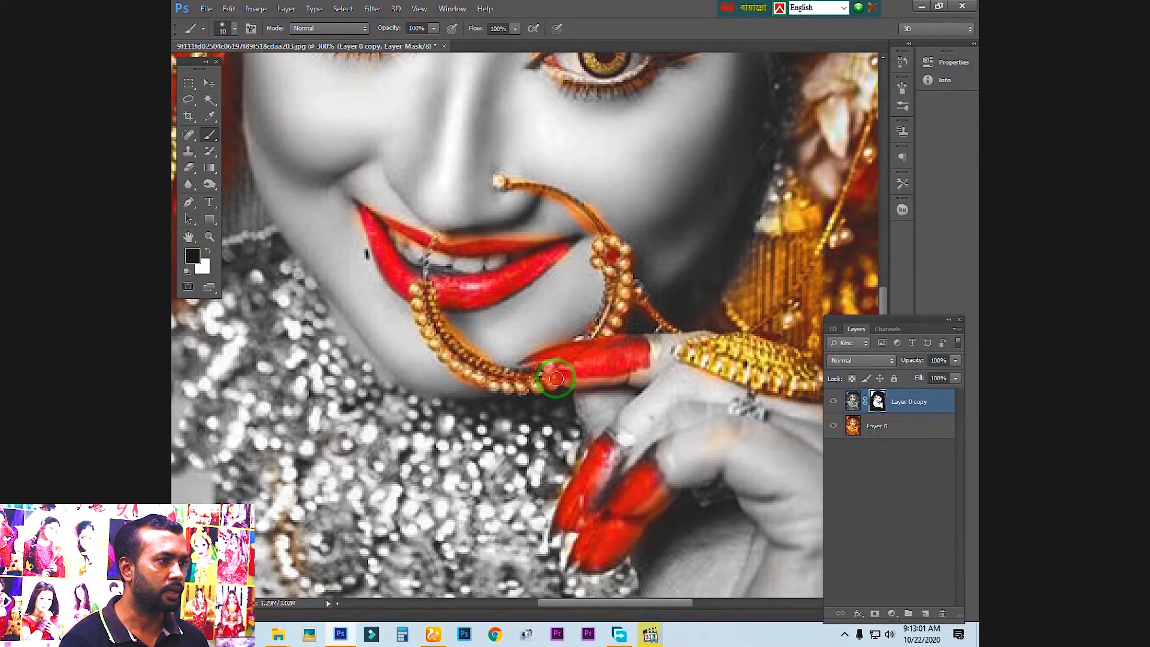
mouse_move(458, 259)
left_mouse_down()
mouse_move(480, 250)
mouse_move(548, 274)
left_mouse_up()
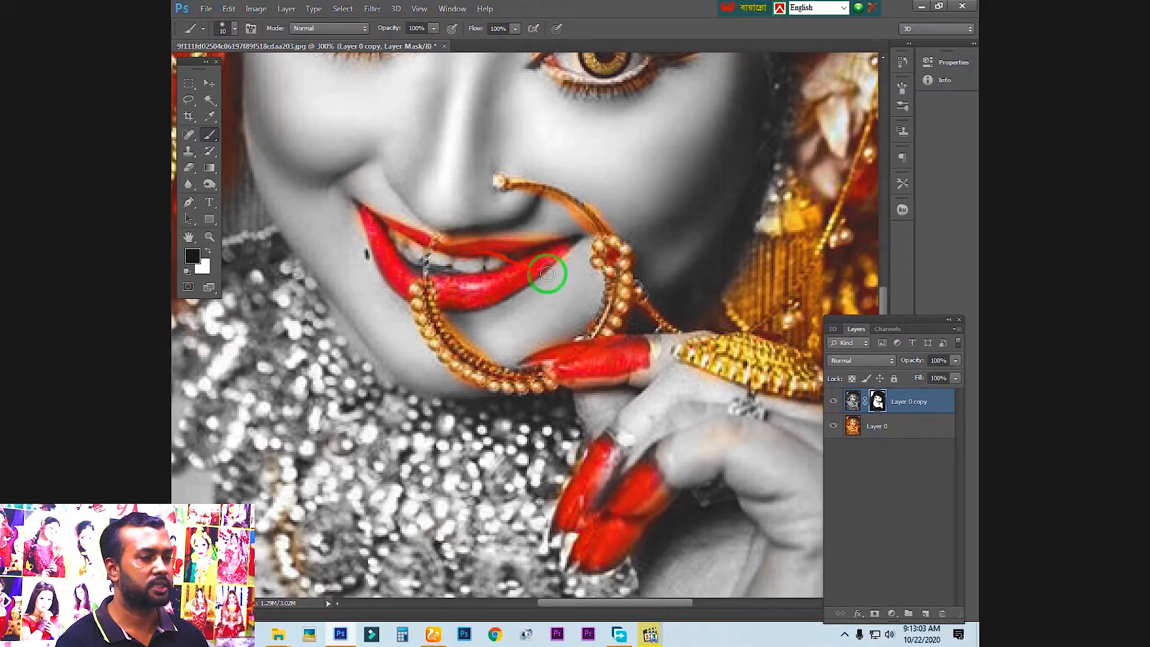
key("ctrl+plus")
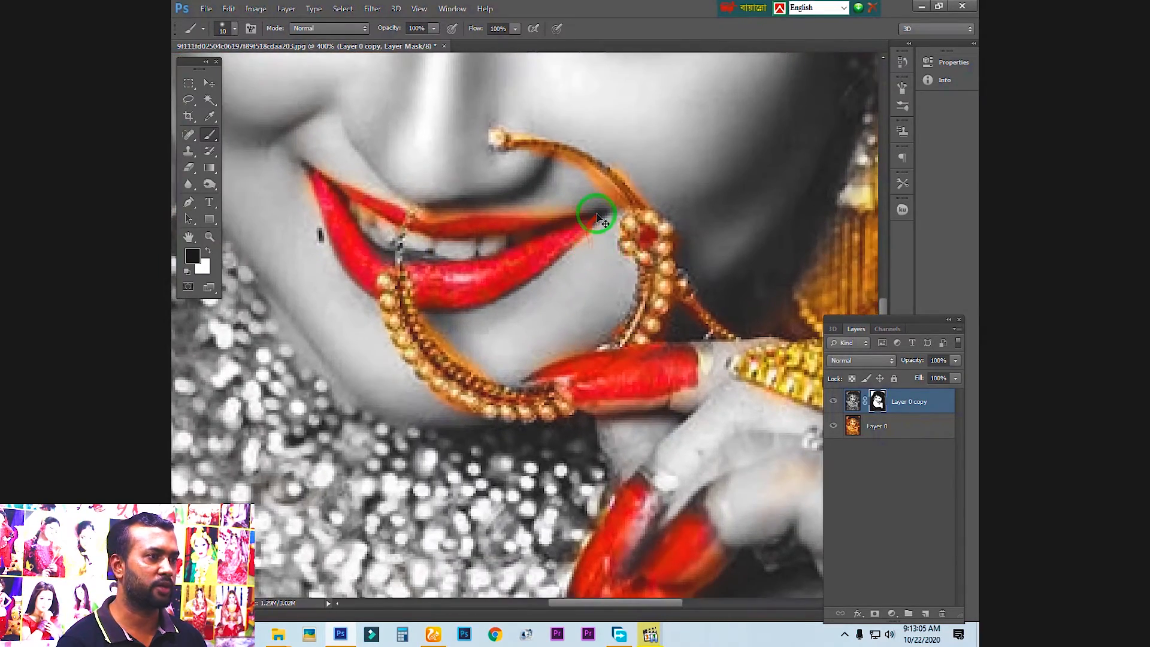
key("ctrl+minus")
key("ctrl+minus")
key("ctrl+minus")
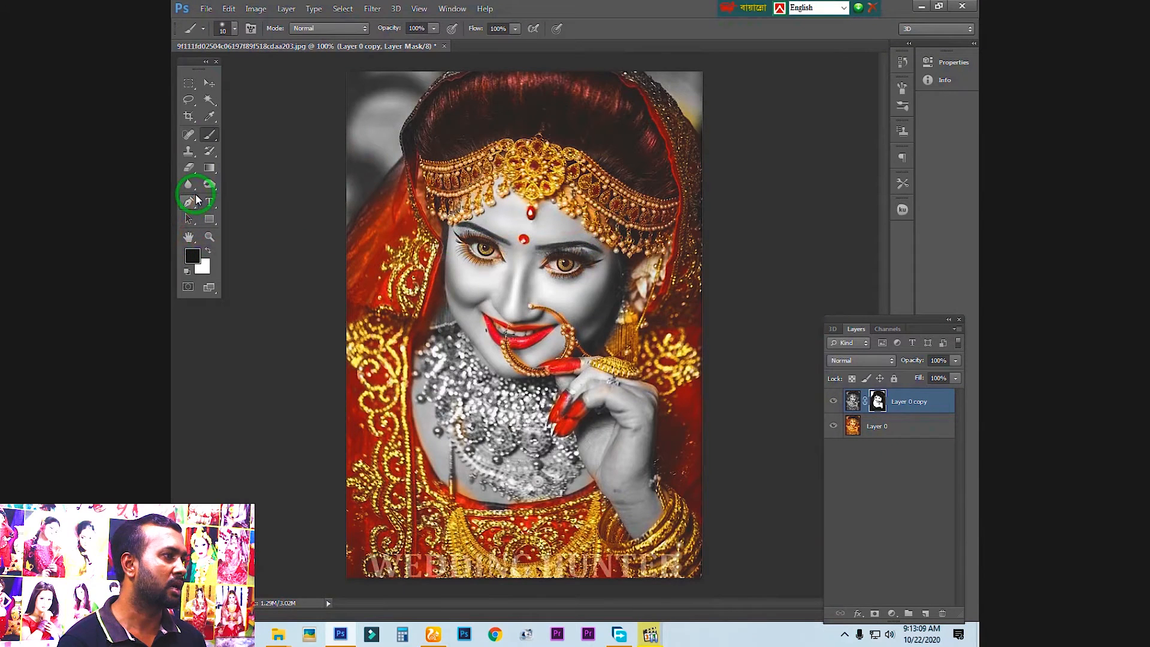
Use the Eraser on the mask to remove the colour spill on the skin above the upper lip
key("e")
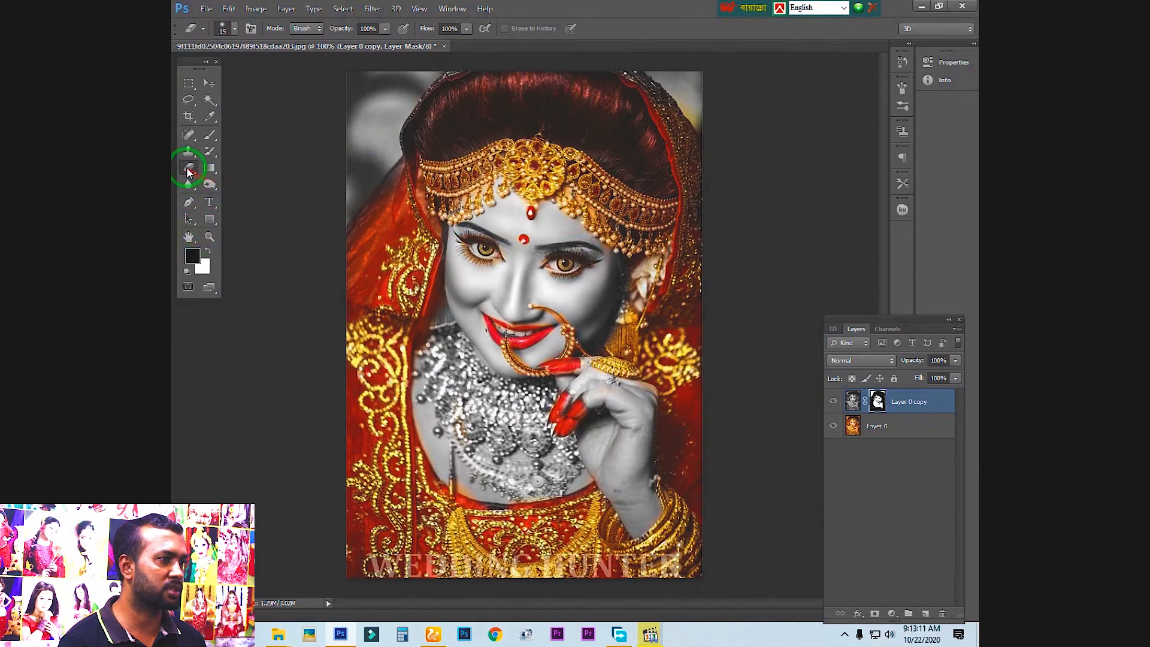
left_click(188, 171)
left_click(243, 166)
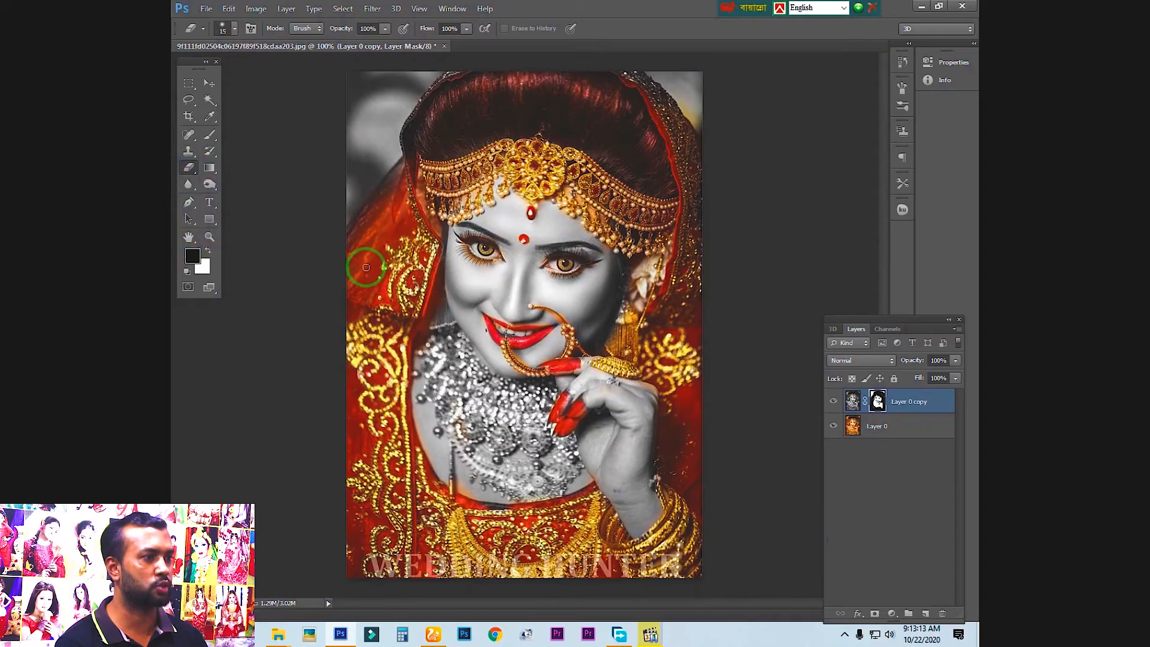
key("ctrl+plus")
key("ctrl+plus")
key("ctrl+plus")
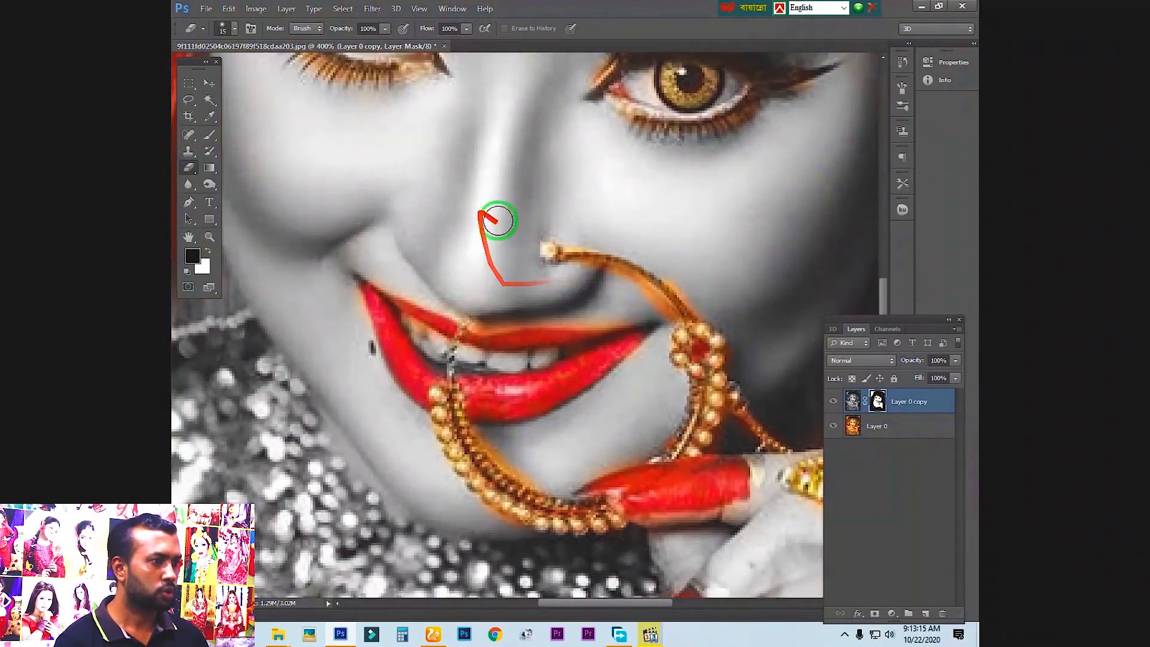
left_click_drag(520, 264, 496, 221)
key("ctrl+plus")
key("ctrl+plus")
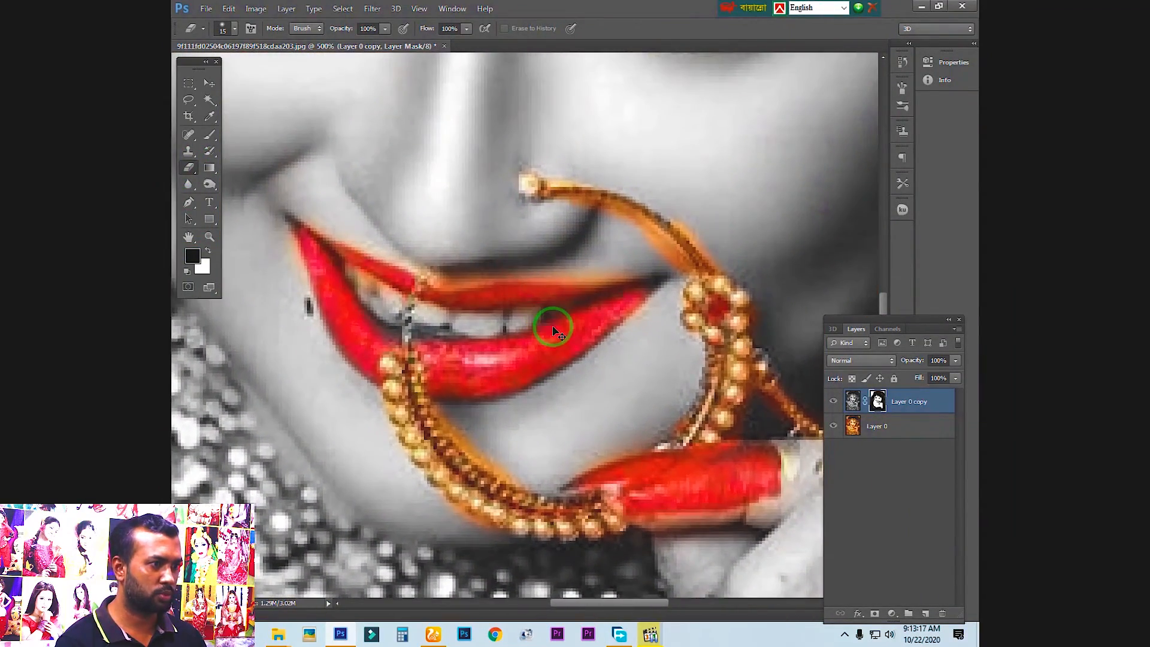
key("ctrl+minus")
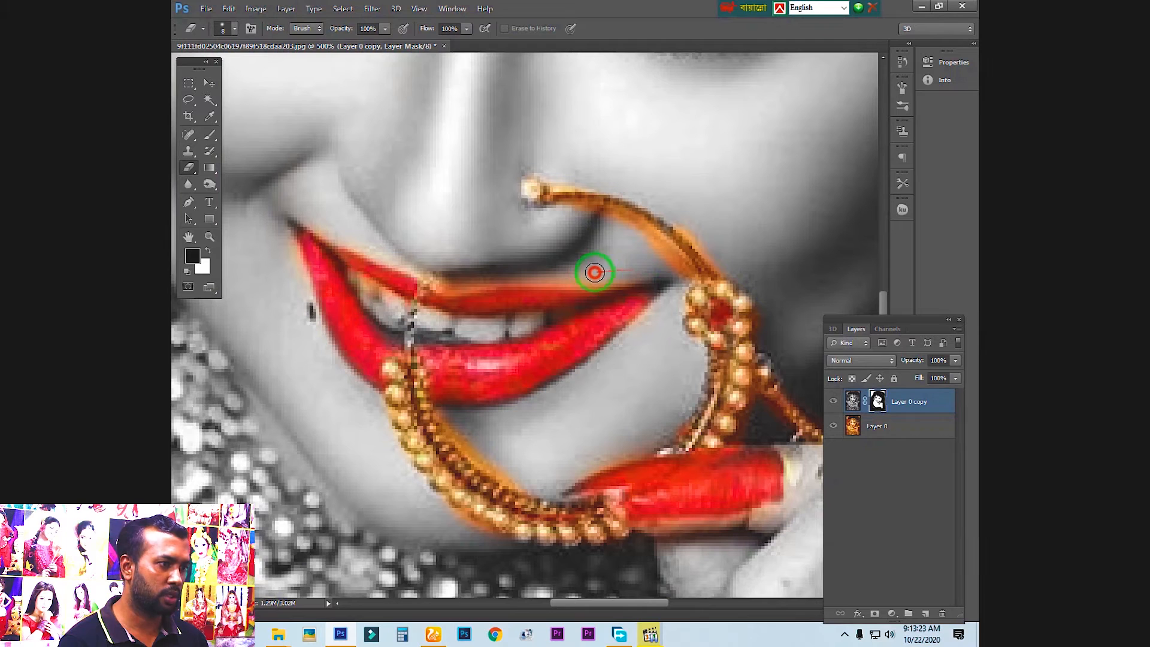
mouse_move(589, 273)
left_mouse_down()
mouse_move(431, 264)
mouse_move(372, 226)
mouse_move(398, 254)
mouse_move(505, 269)
left_mouse_up()
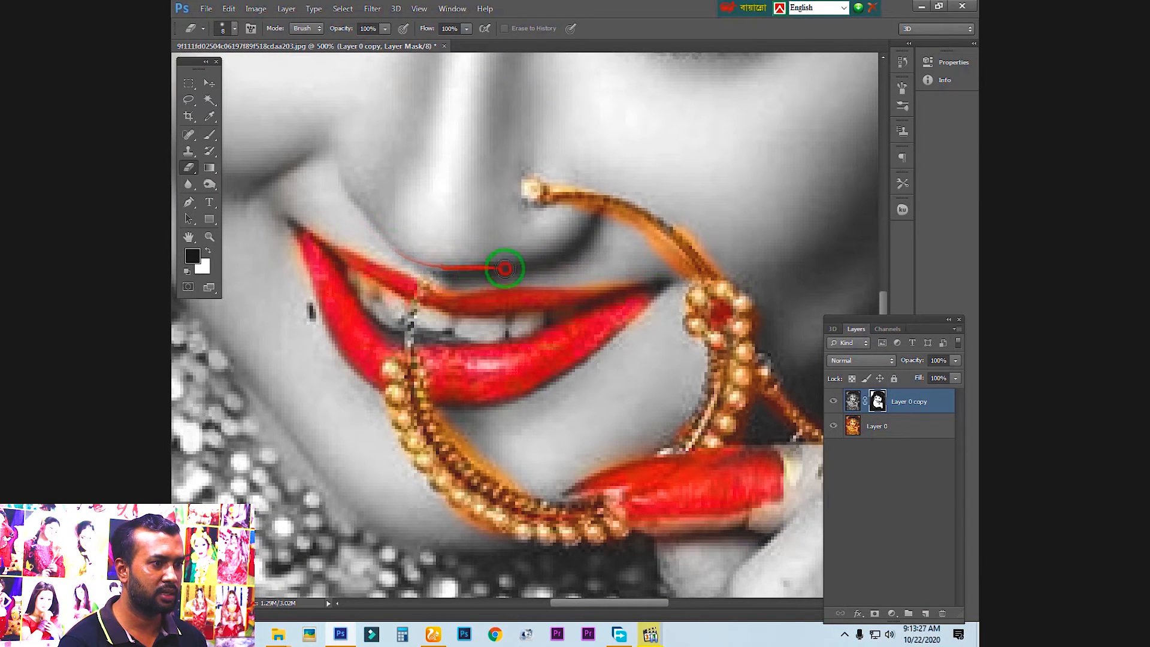
Erase the colour spill on the mask along the skin around the index fingernail
left_click_drag(629, 426, 593, 225)
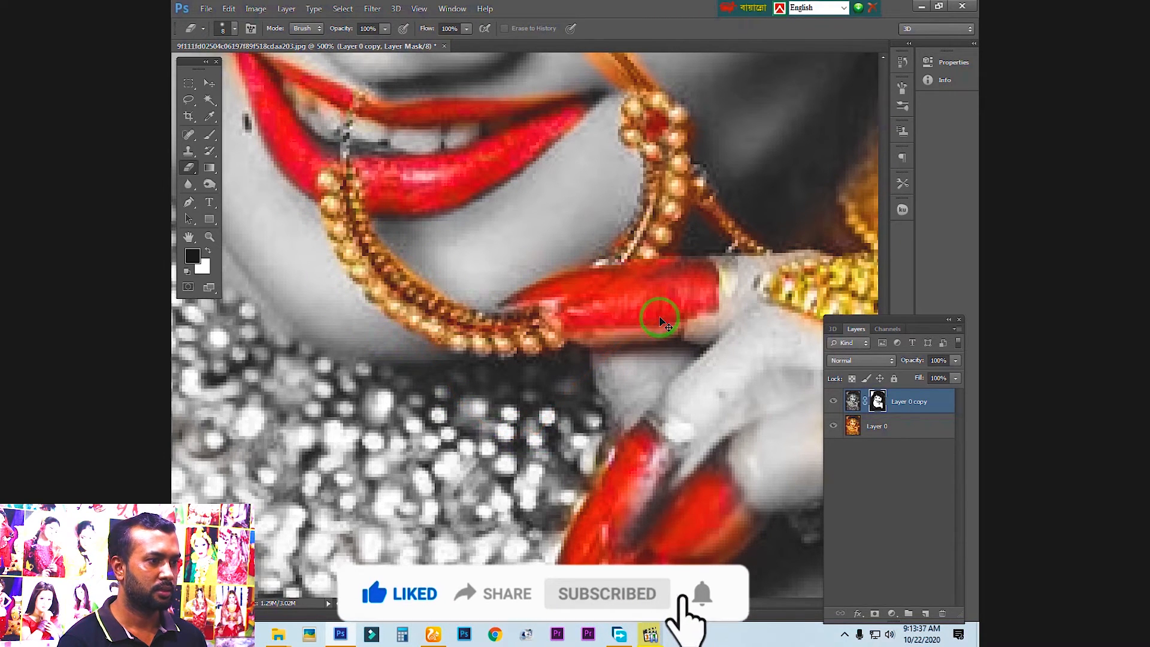
key("ctrl+minus")
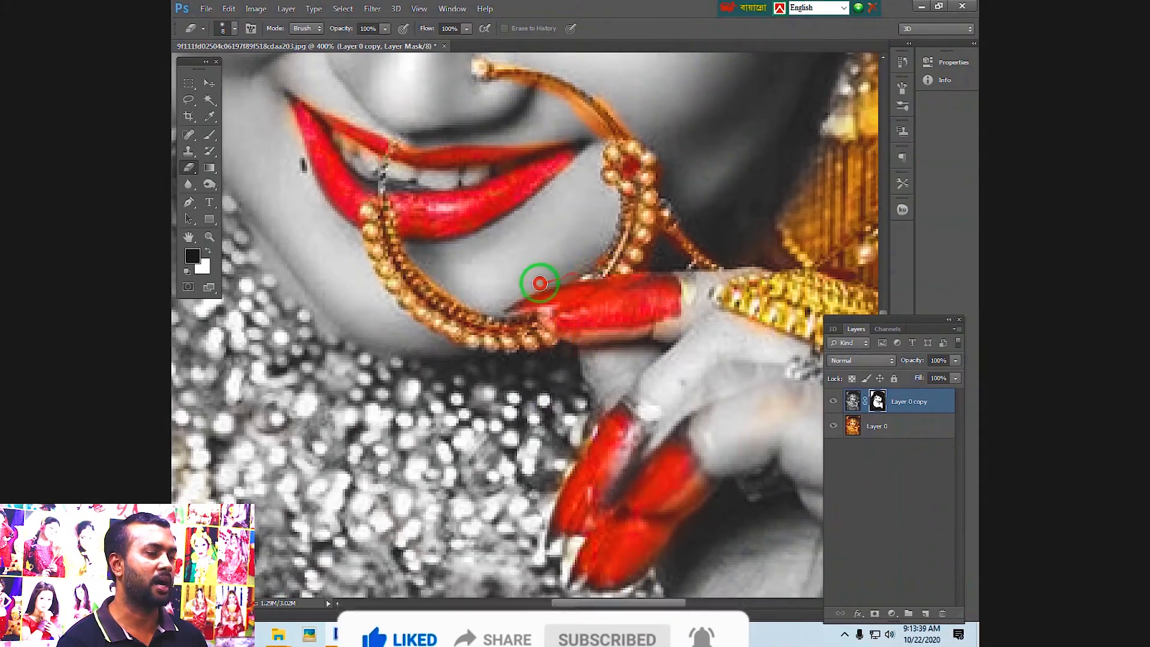
key("ctrl+minus")
key("ctrl+minus")
key("ctrl+minus")
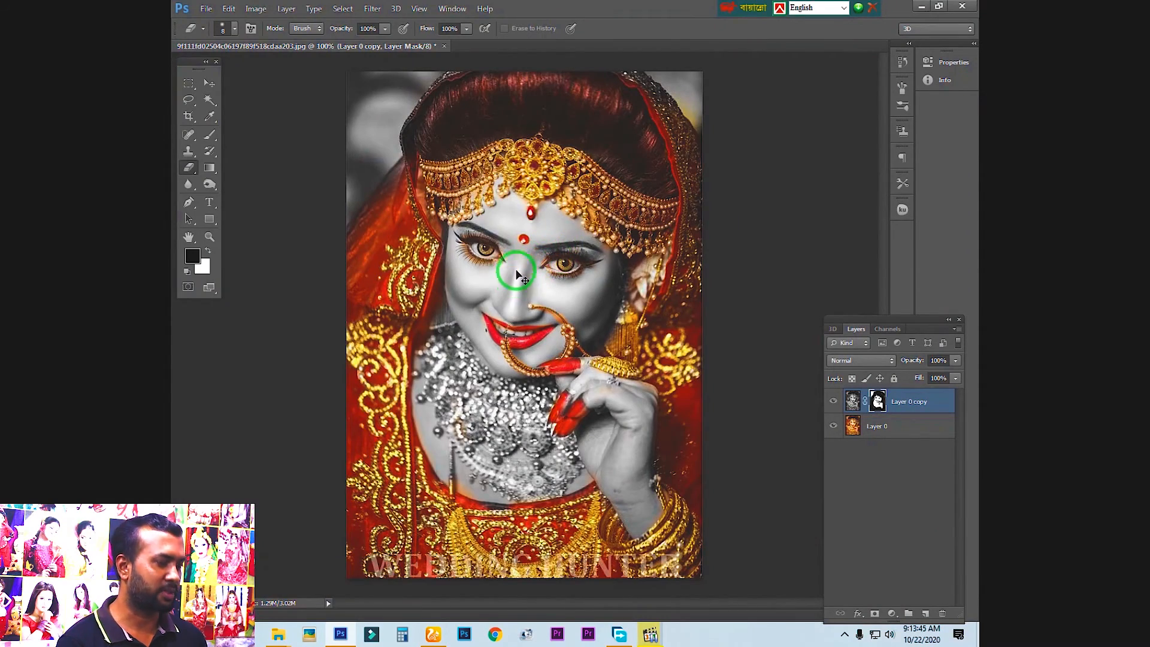
Clean up the orange fringe around the nose ring's upper arc with the Eraser on the mask
key("ctrl+plus")
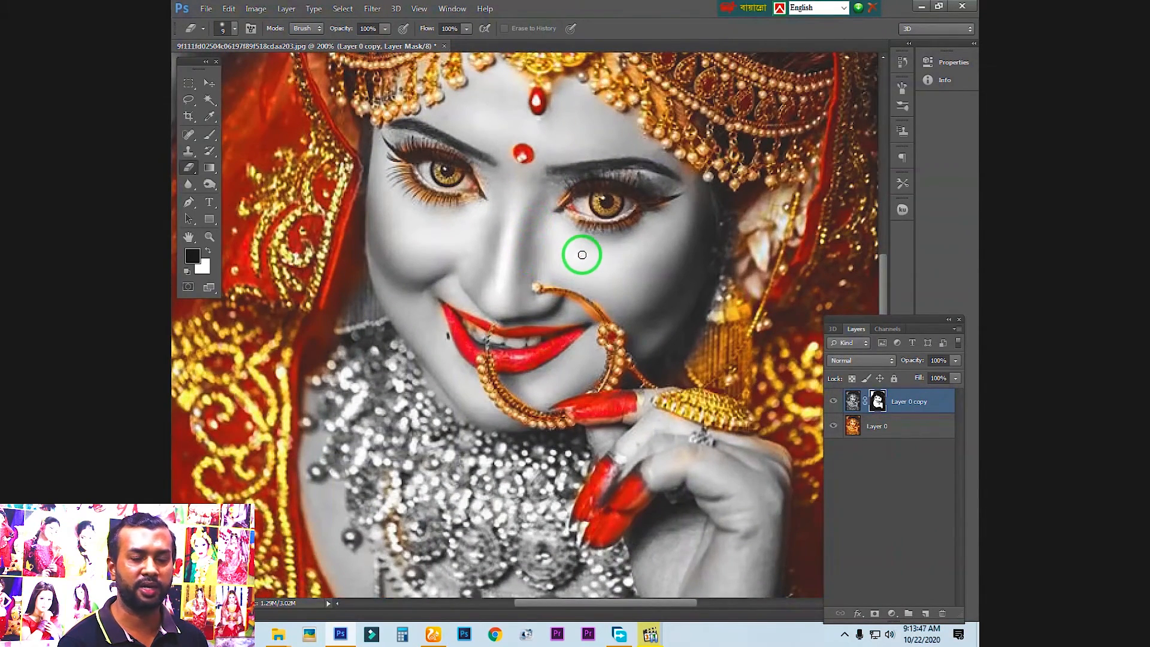
key("bracketright")
key("bracketright")
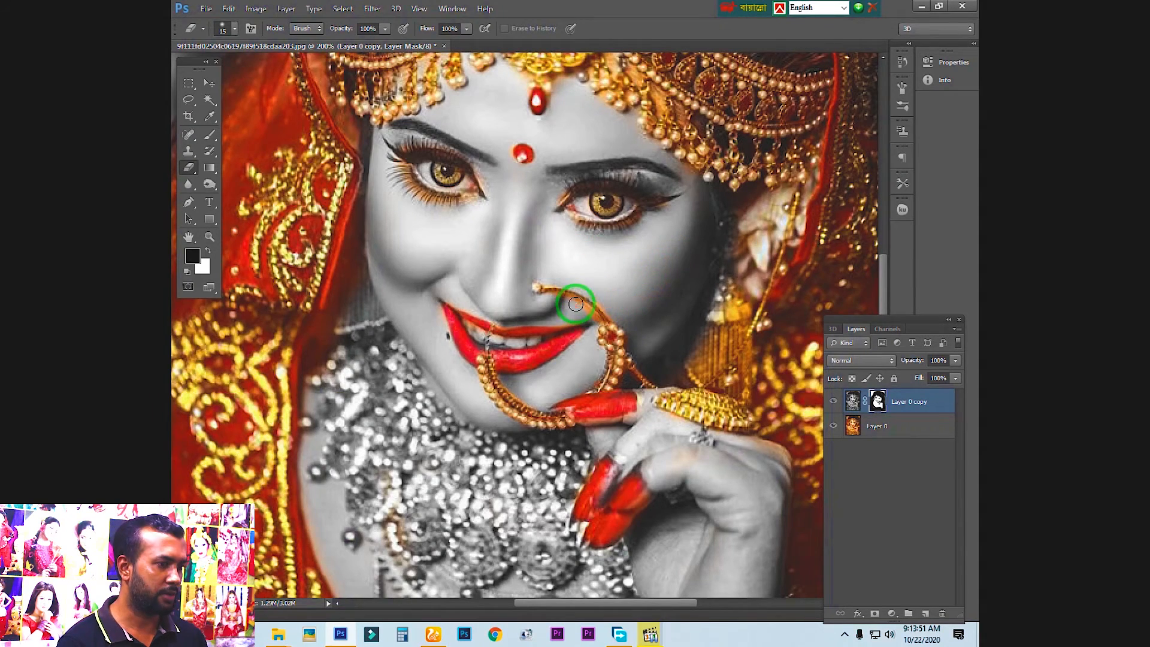
key("ctrl+plus")
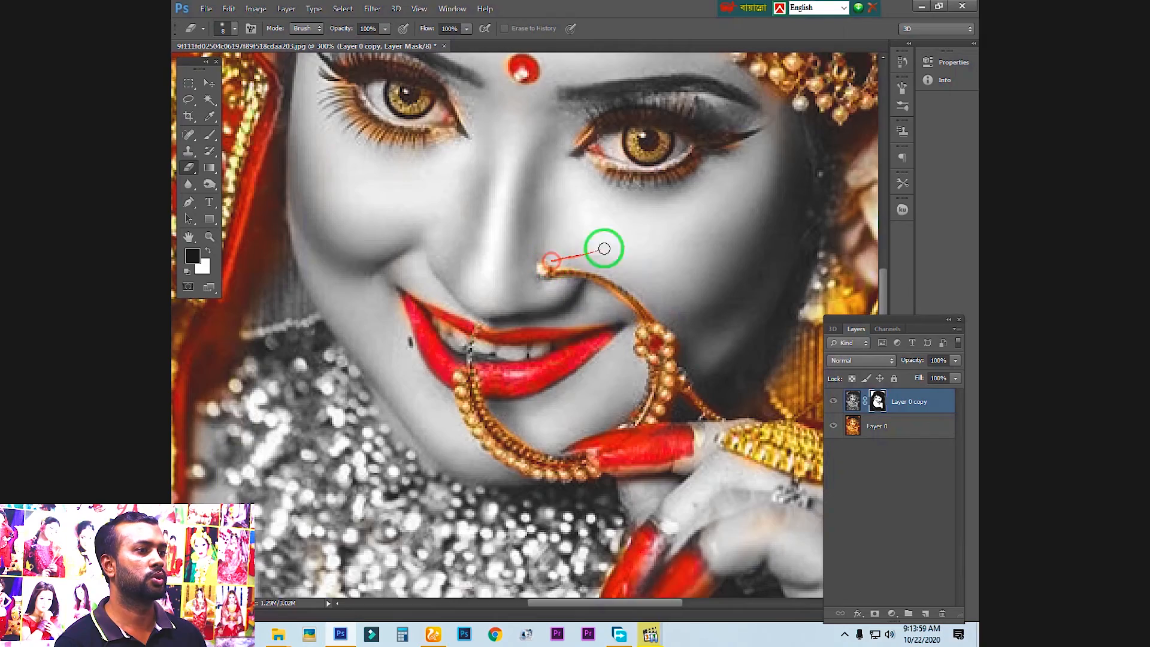
key("ctrl+minus")
key("ctrl+minus")
key("ctrl+minus")
key("ctrl+plus")
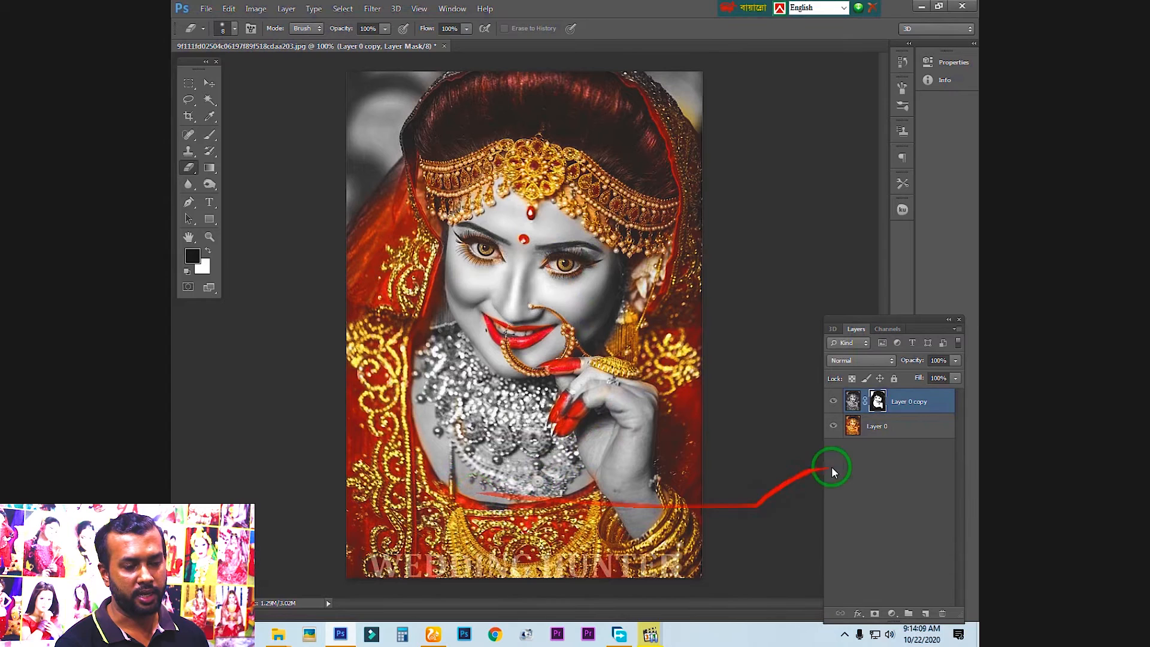
Flatten the image into a single background layer
right_click(883, 429)
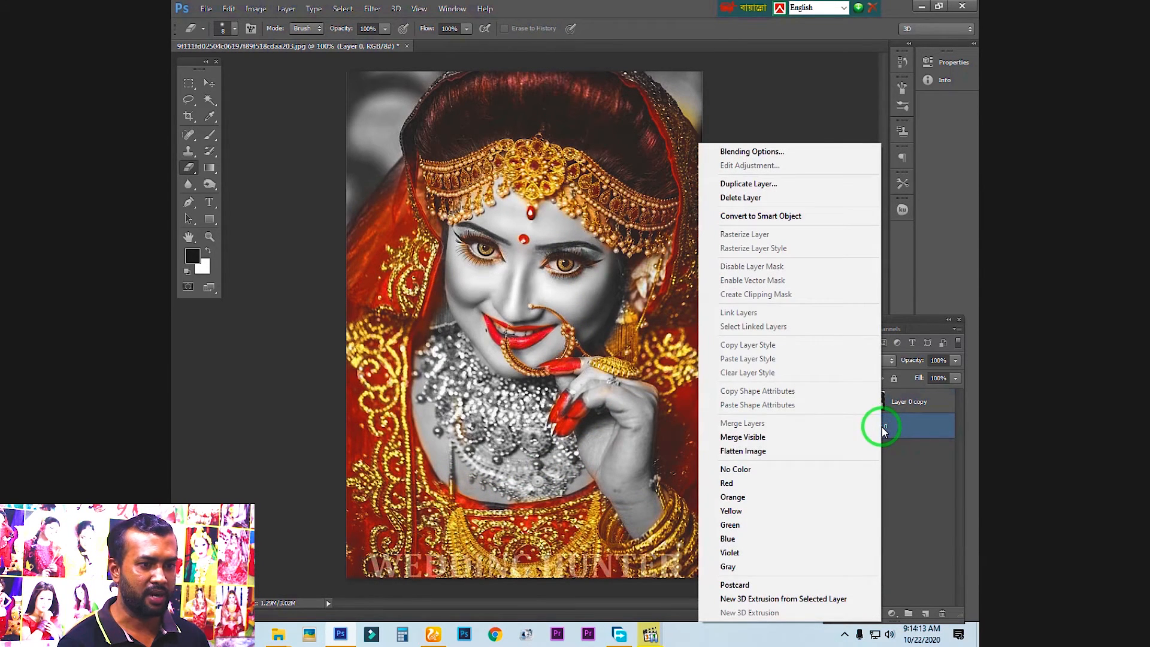
left_click(751, 454)
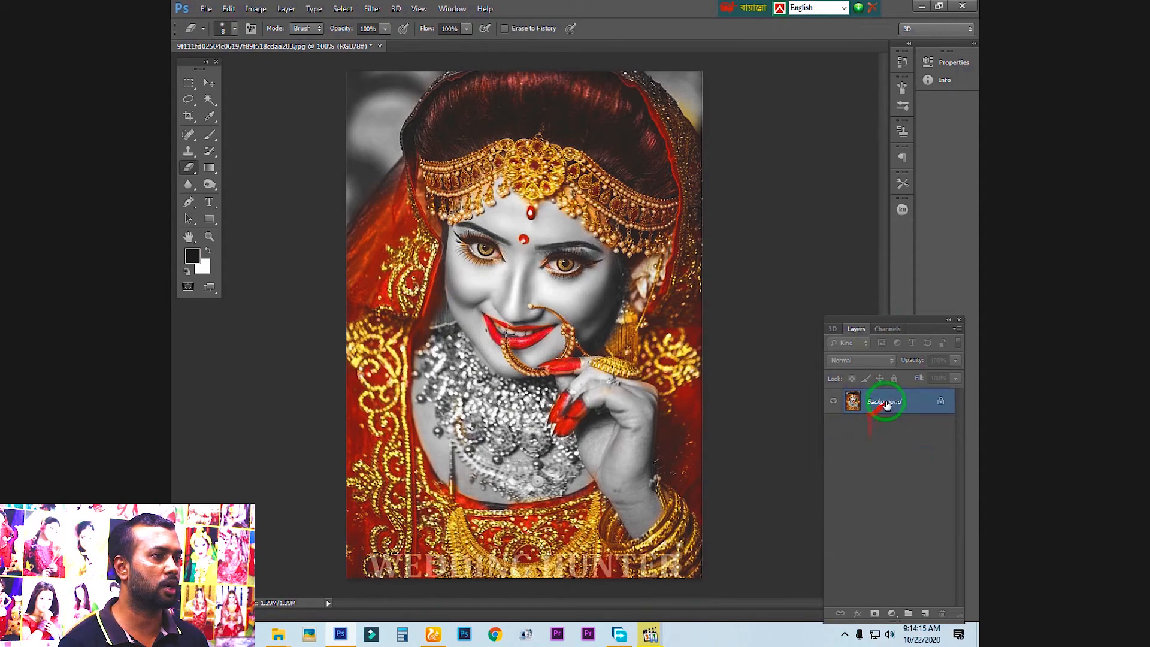
left_click_drag(891, 402, 747, 374)
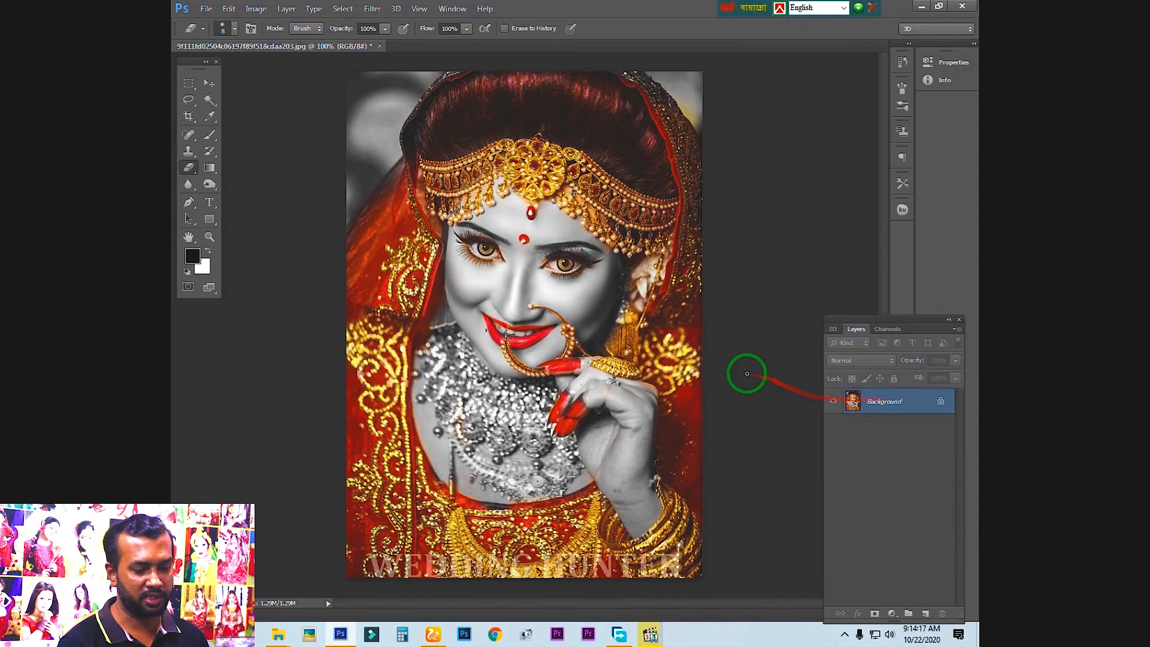
Add a Brightness/Contrast adjustment layer with brightness -10 and contrast 18
left_click(893, 615)
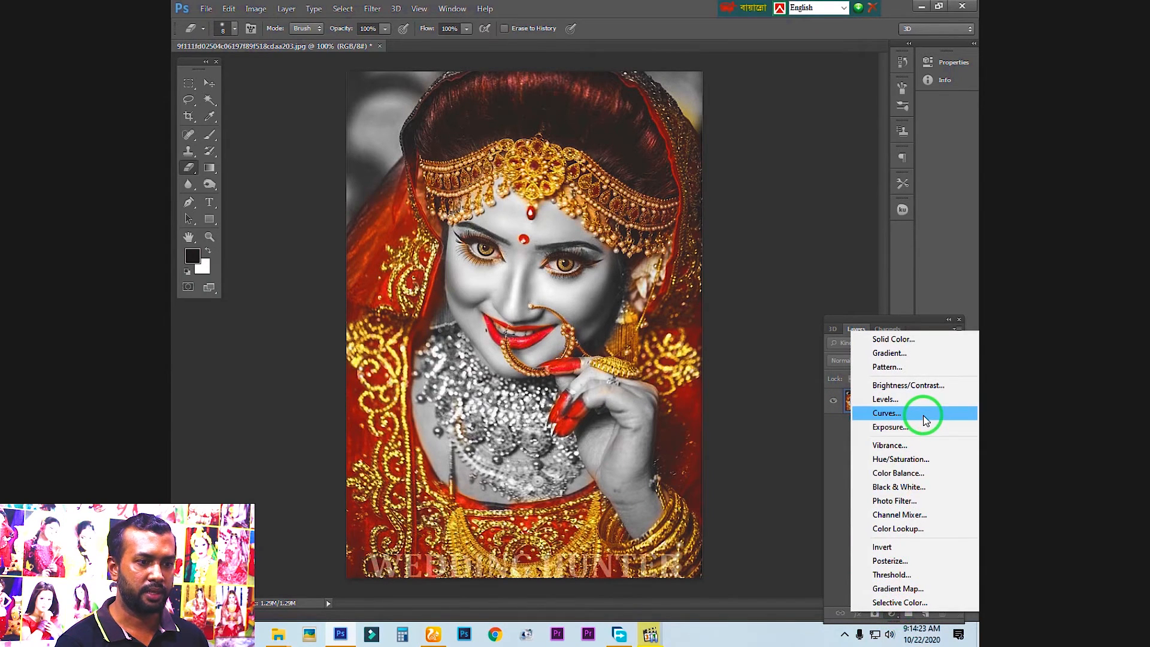
left_click(906, 386)
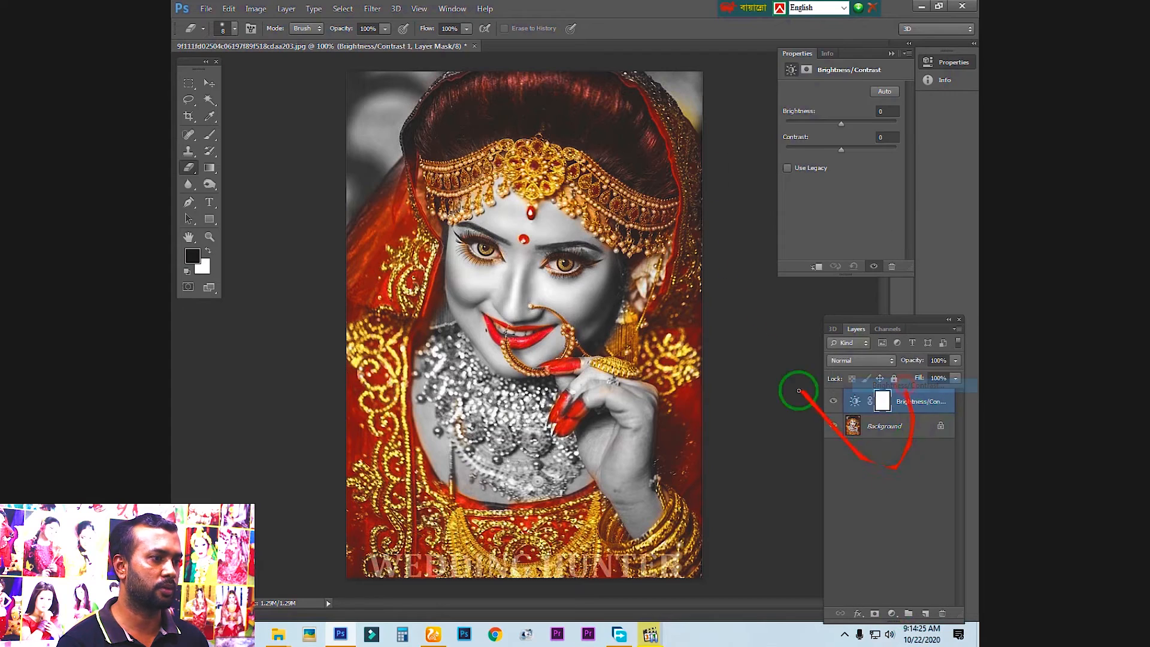
left_click_drag(839, 124, 843, 150)
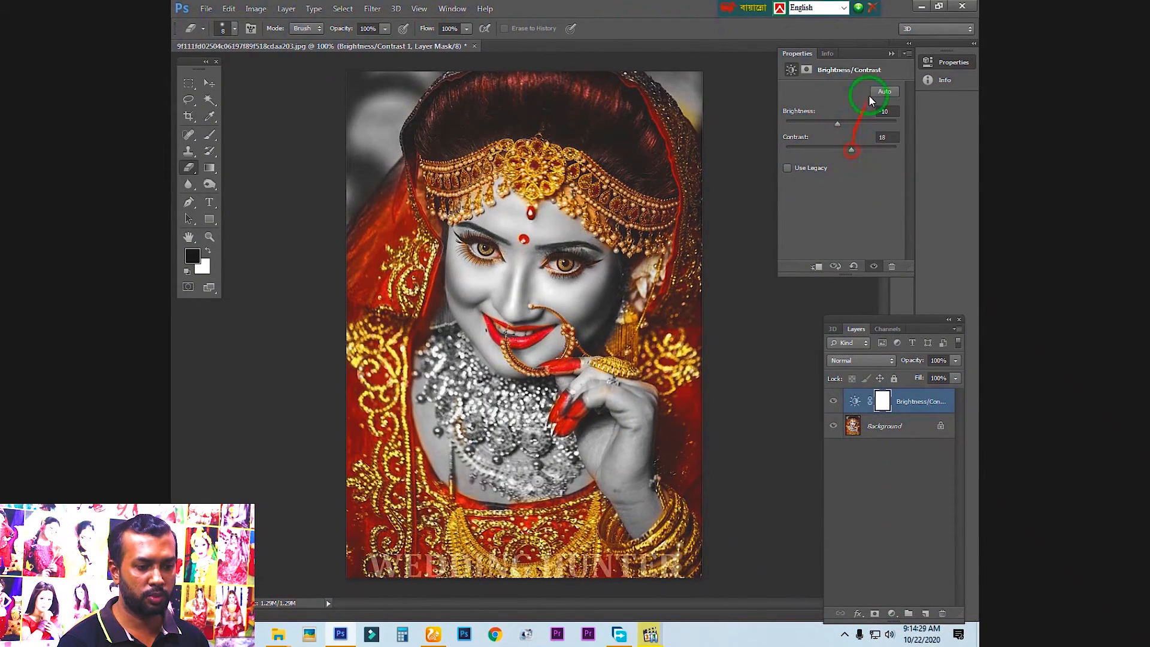
left_click(891, 53)
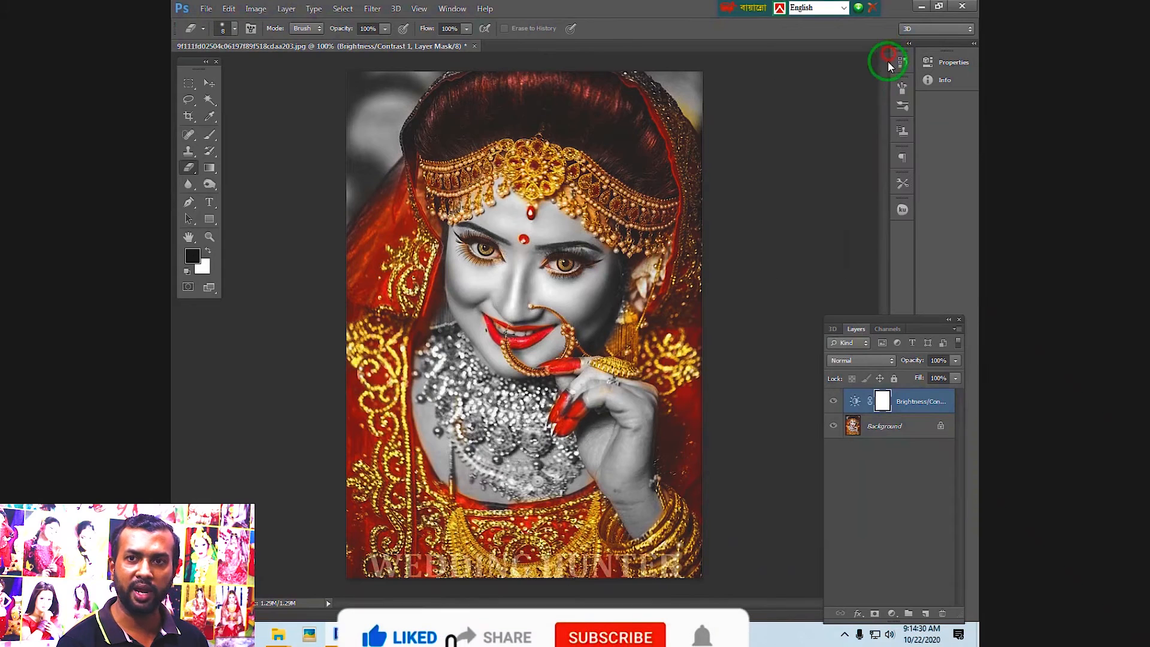
Add a Levels adjustment layer with the shadow input at 3 and the highlight input at 248
left_click(892, 615)
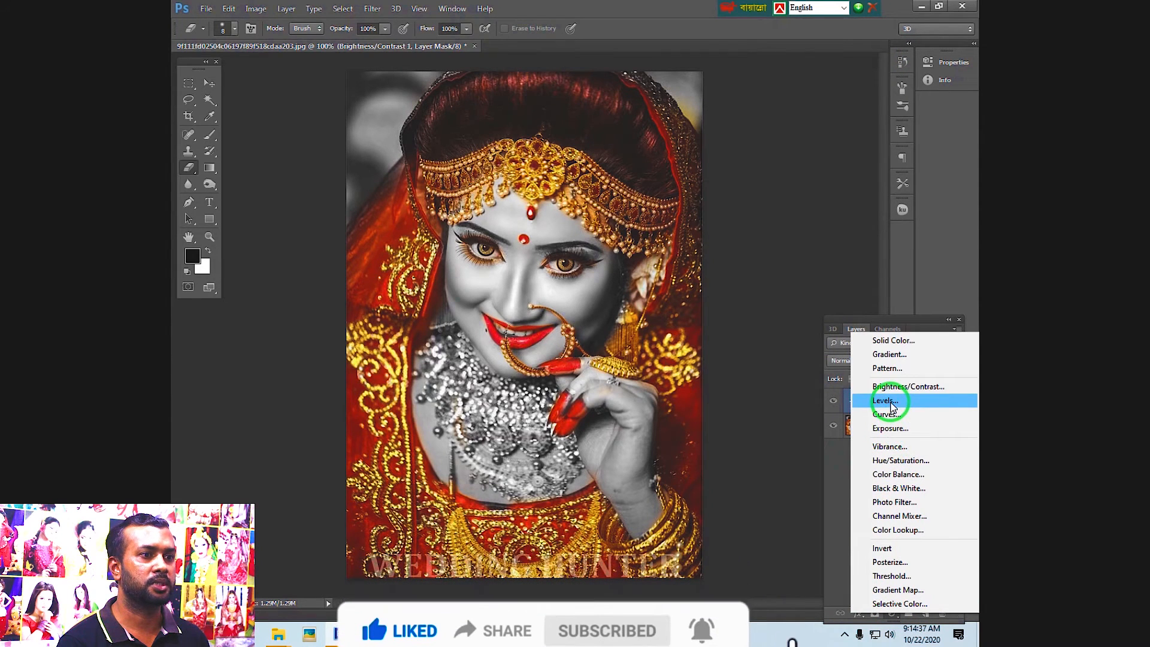
left_click(891, 405)
left_click_drag(804, 188, 803, 185)
left_click_drag(897, 183, 891, 186)
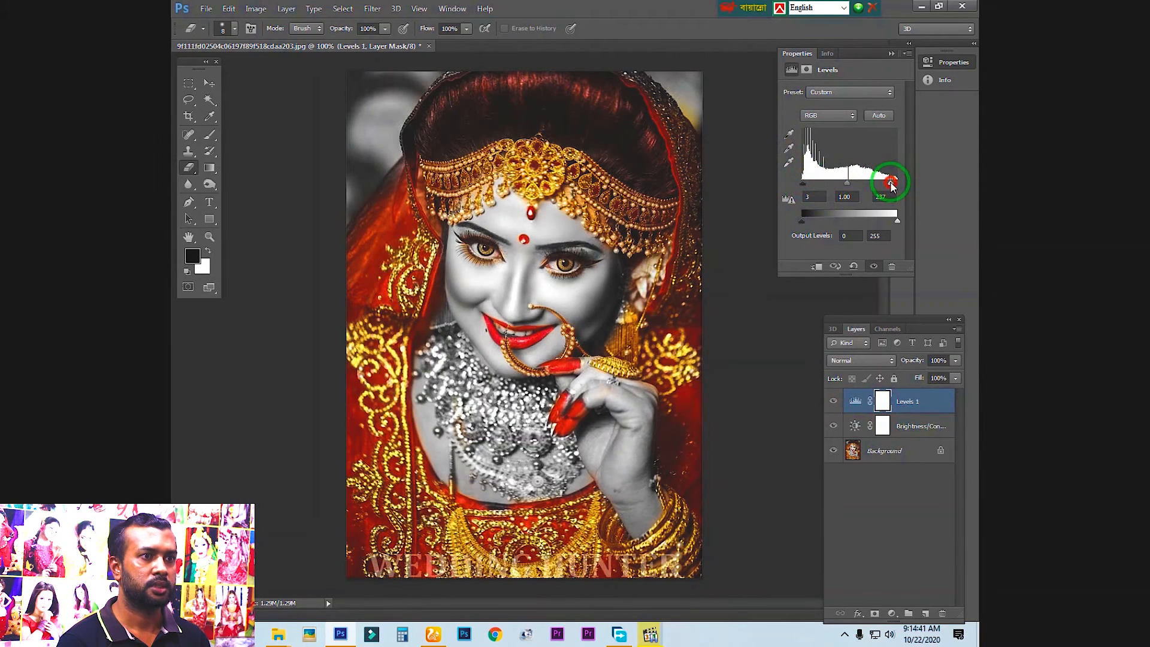
Add a Curves adjustment layer with a midtone point at input 125, output 138 and a shadow point at input 47, output 38
double_click(889, 54)
left_click(892, 614)
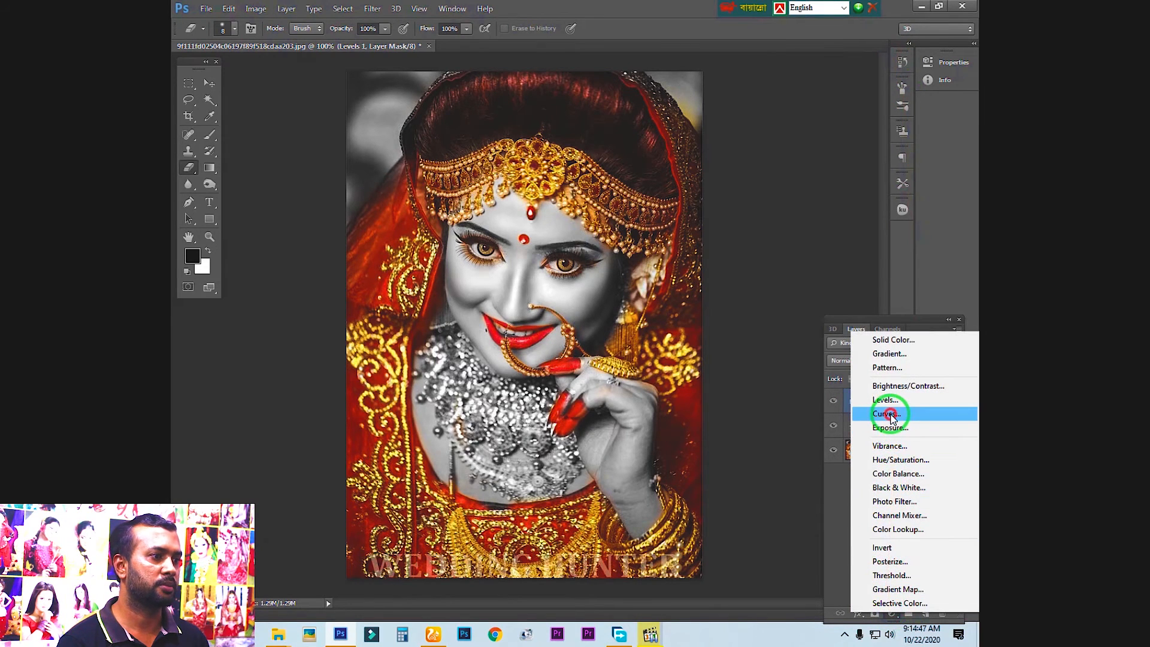
left_click(892, 418)
left_click(852, 160)
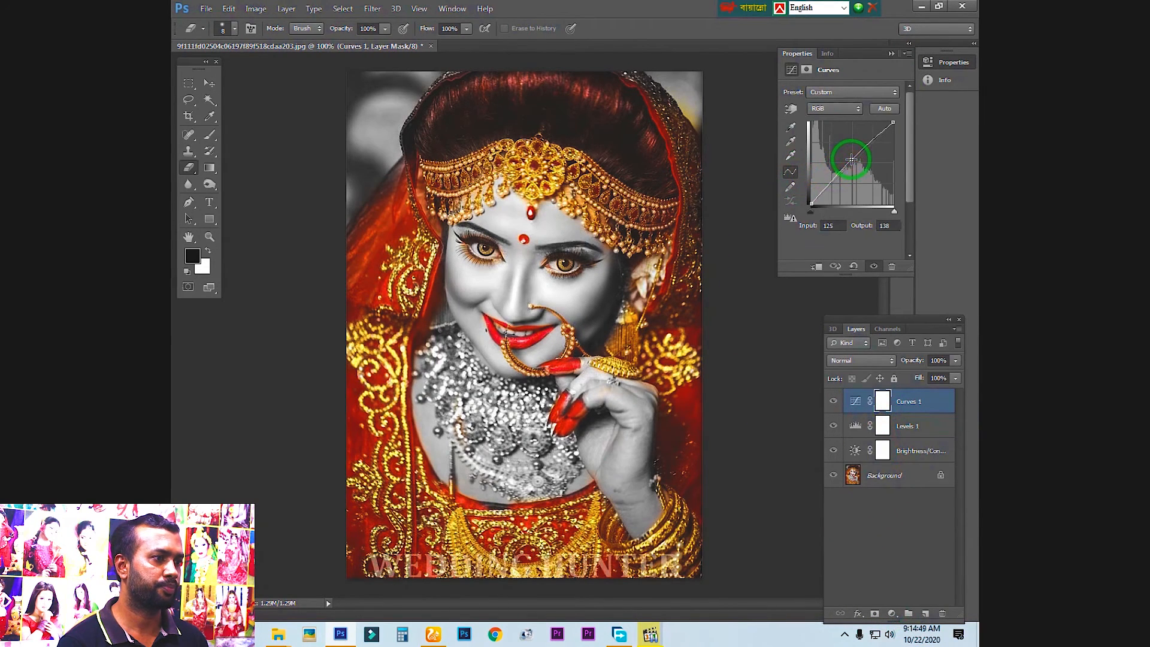
left_click(826, 191)
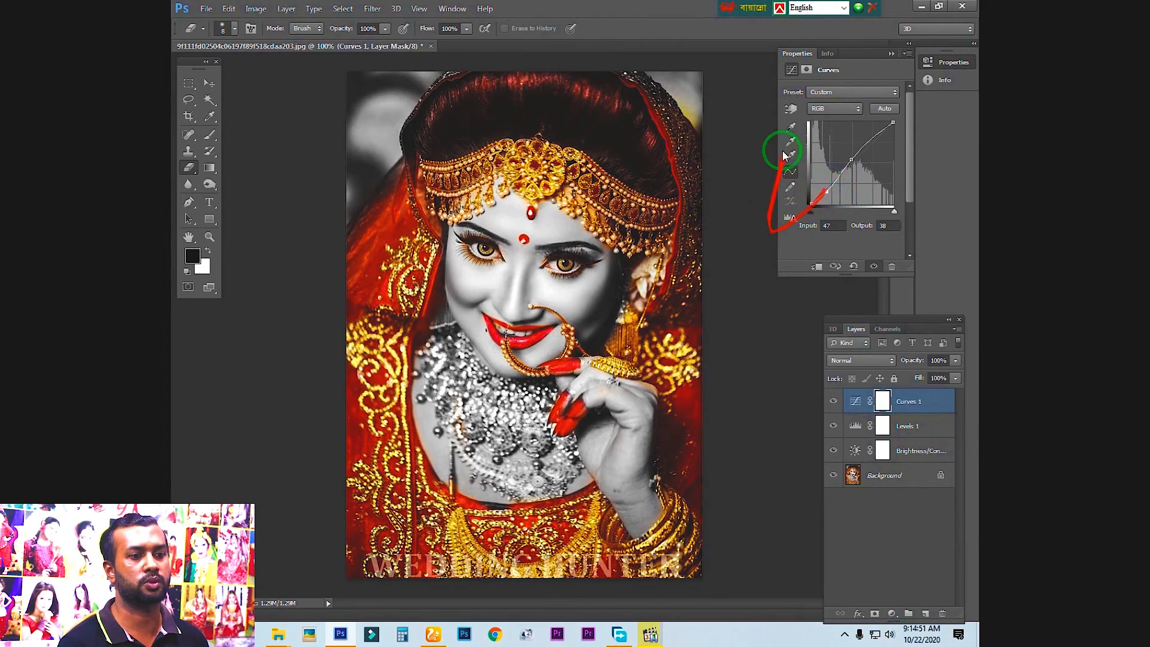
left_click(891, 53)
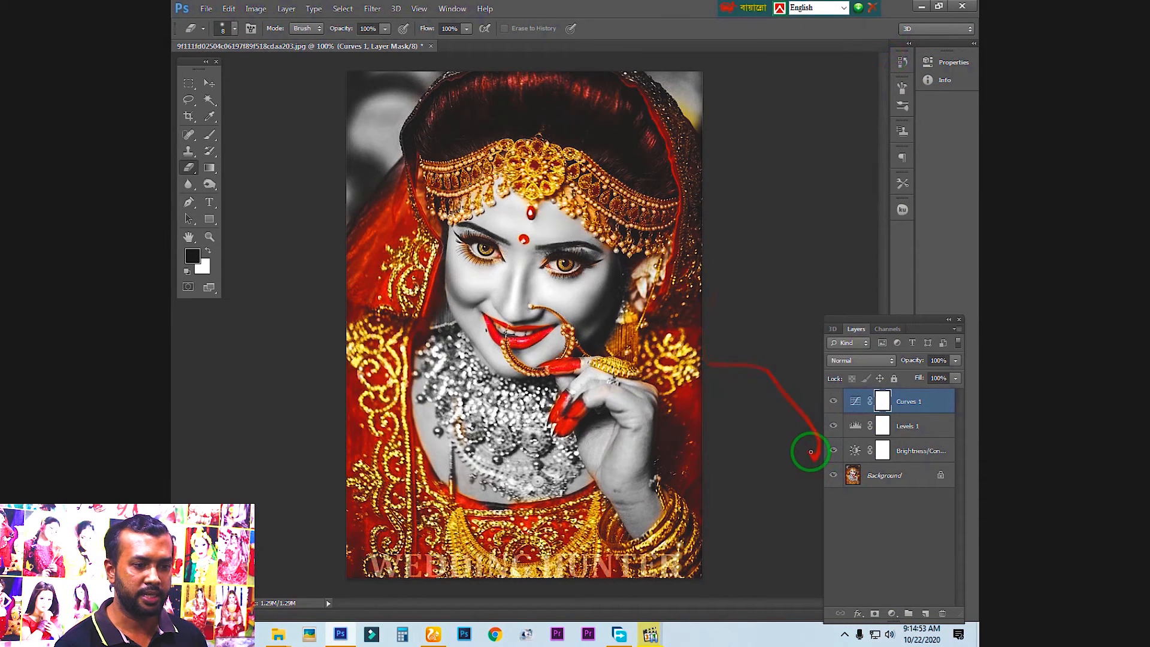
Flatten the image into the background layer and save it as a JPEG named 777 on the Desktop
right_click(884, 478)
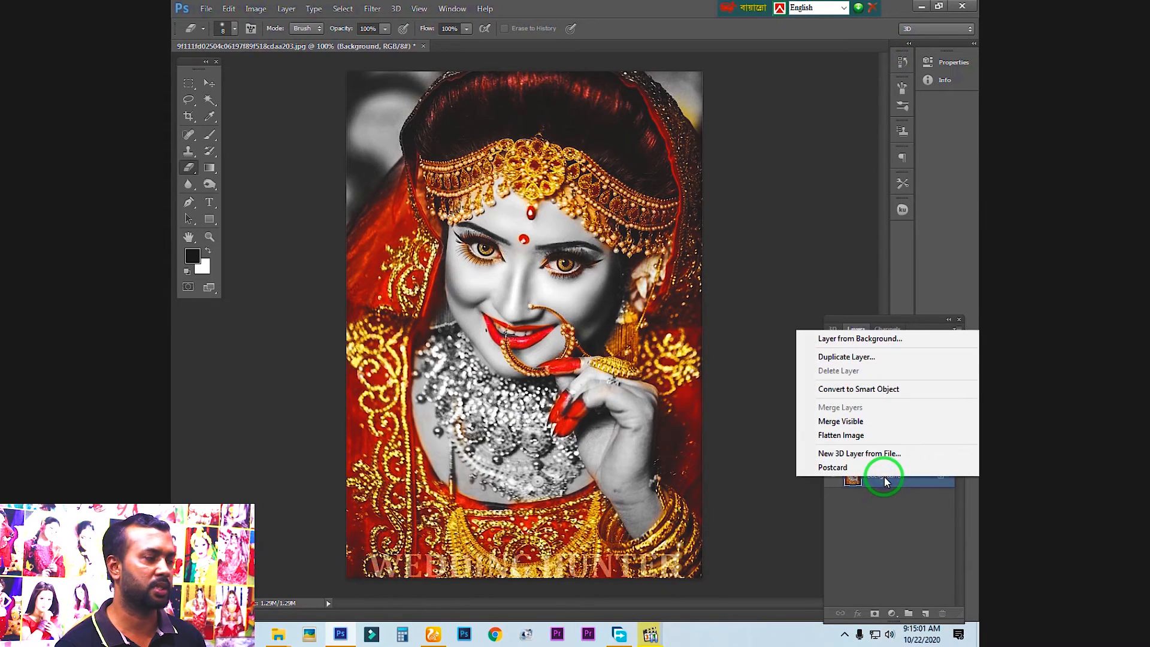
left_click(839, 437)
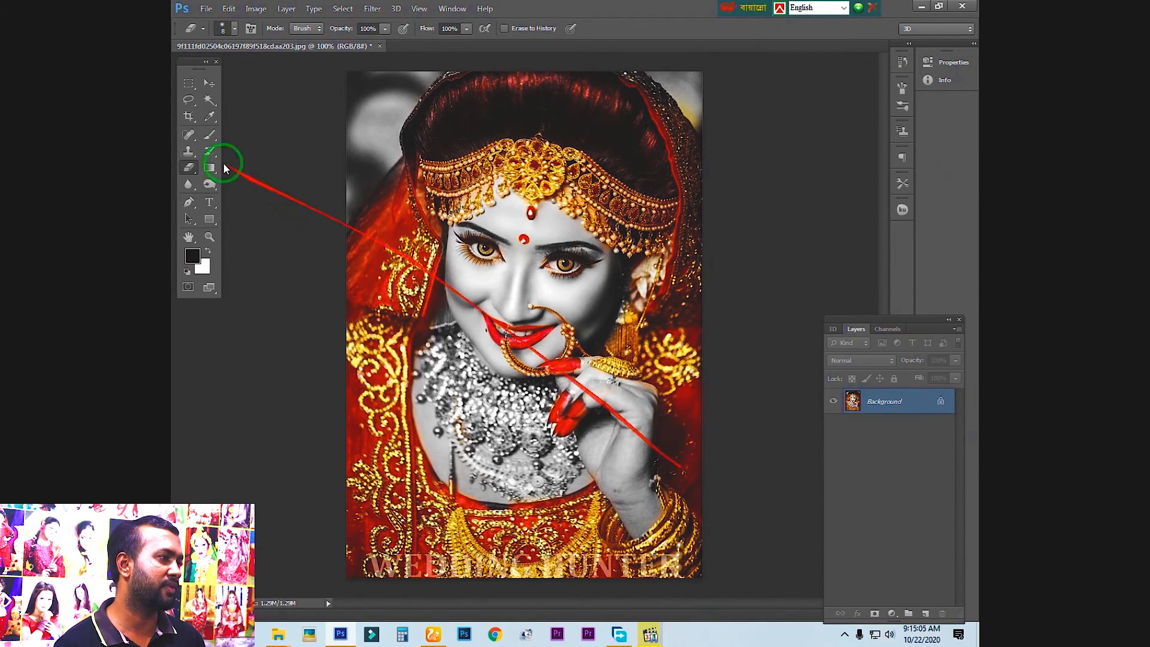
left_click(204, 9)
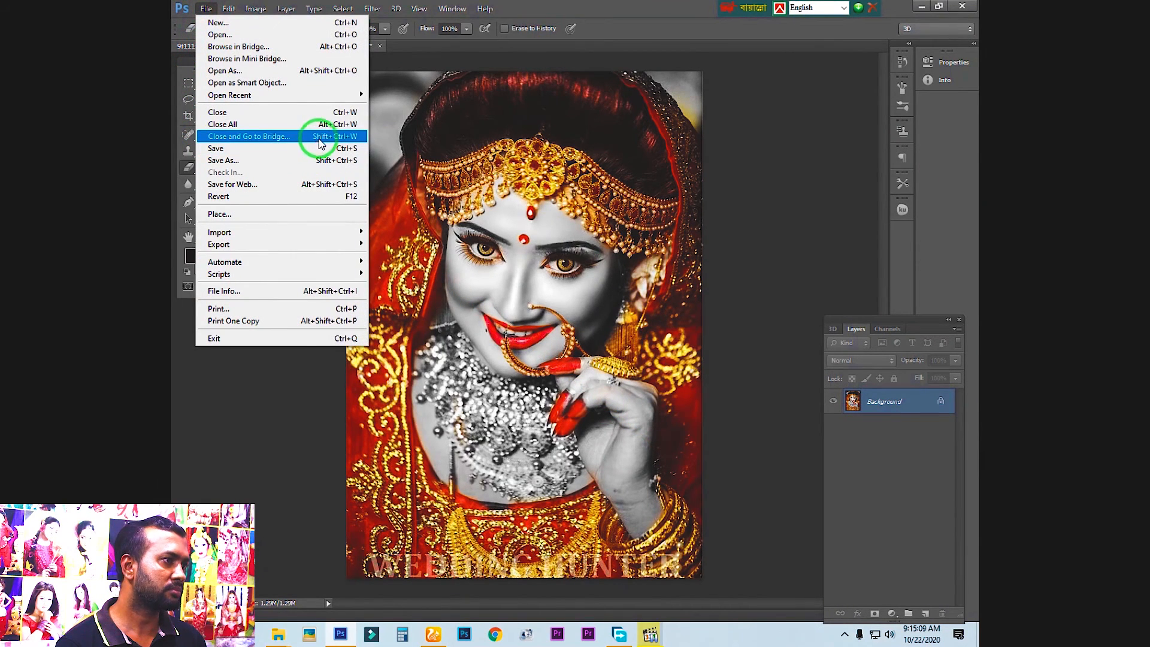
left_click(344, 161)
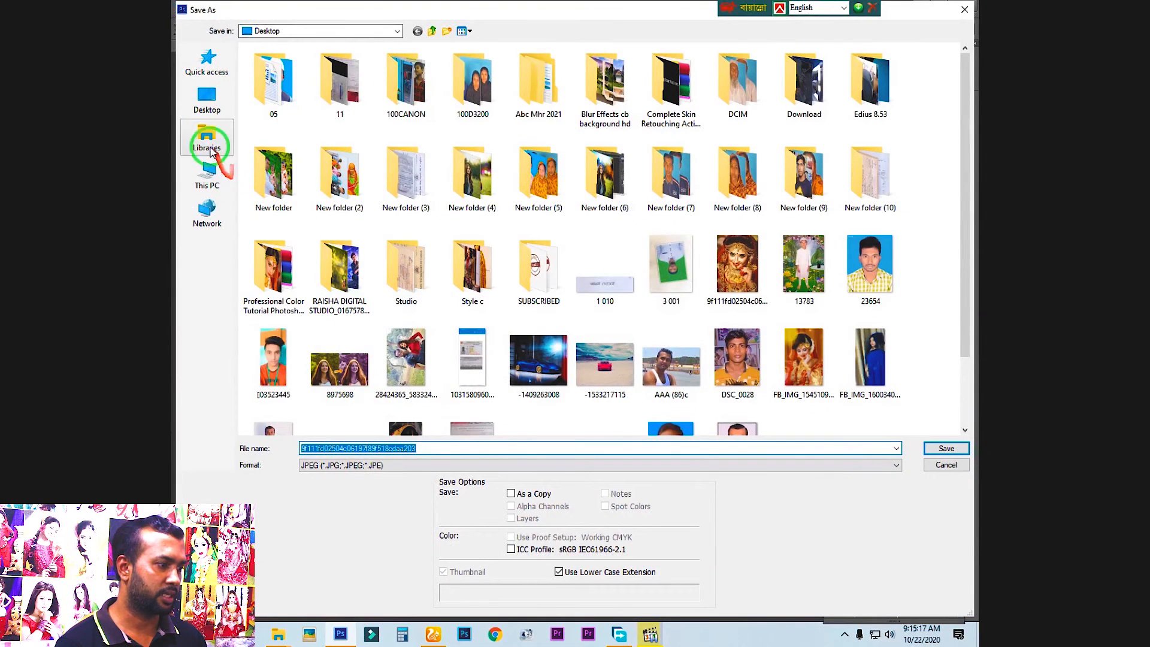
left_click(432, 444)
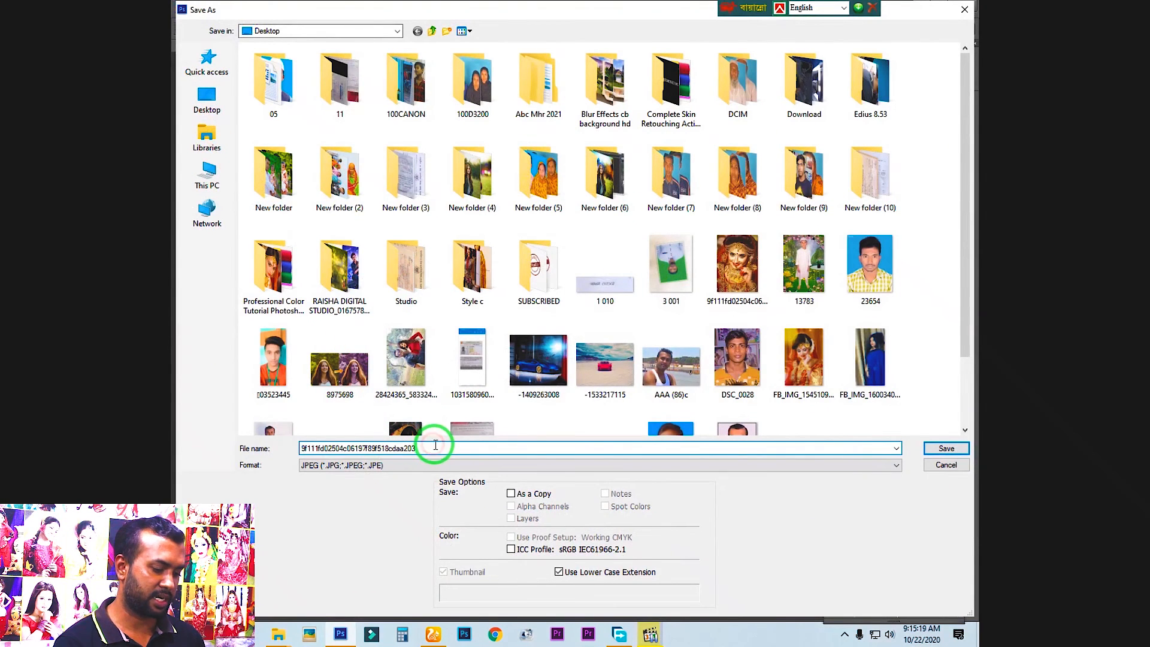
left_click_drag(424, 448, 287, 447)
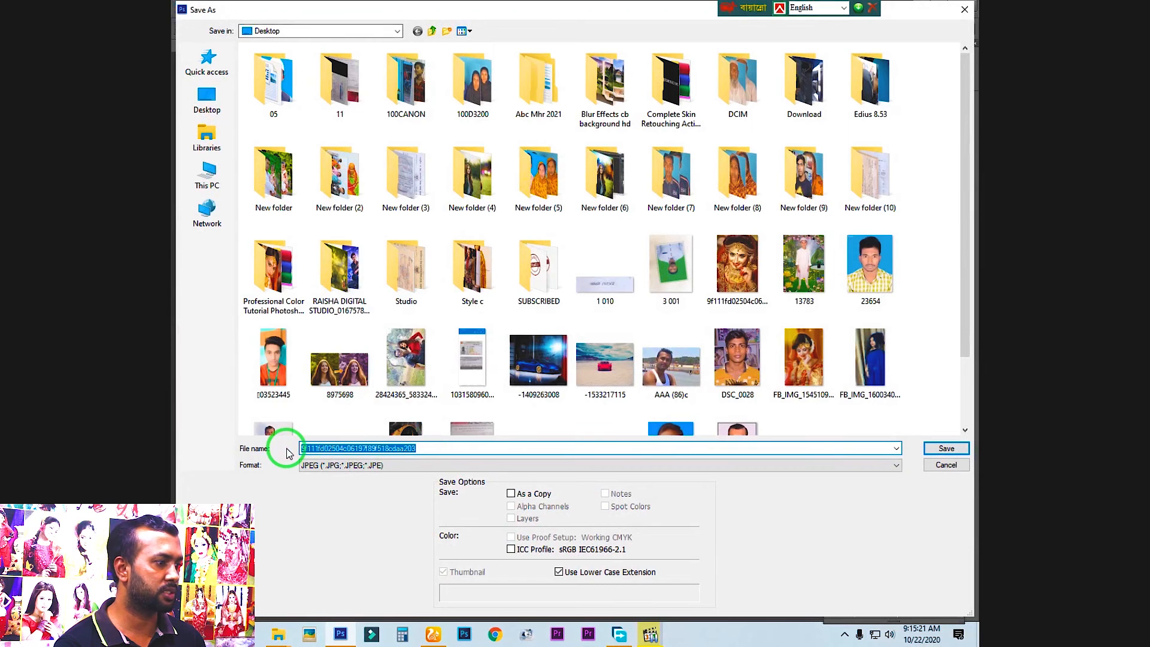
type("777")
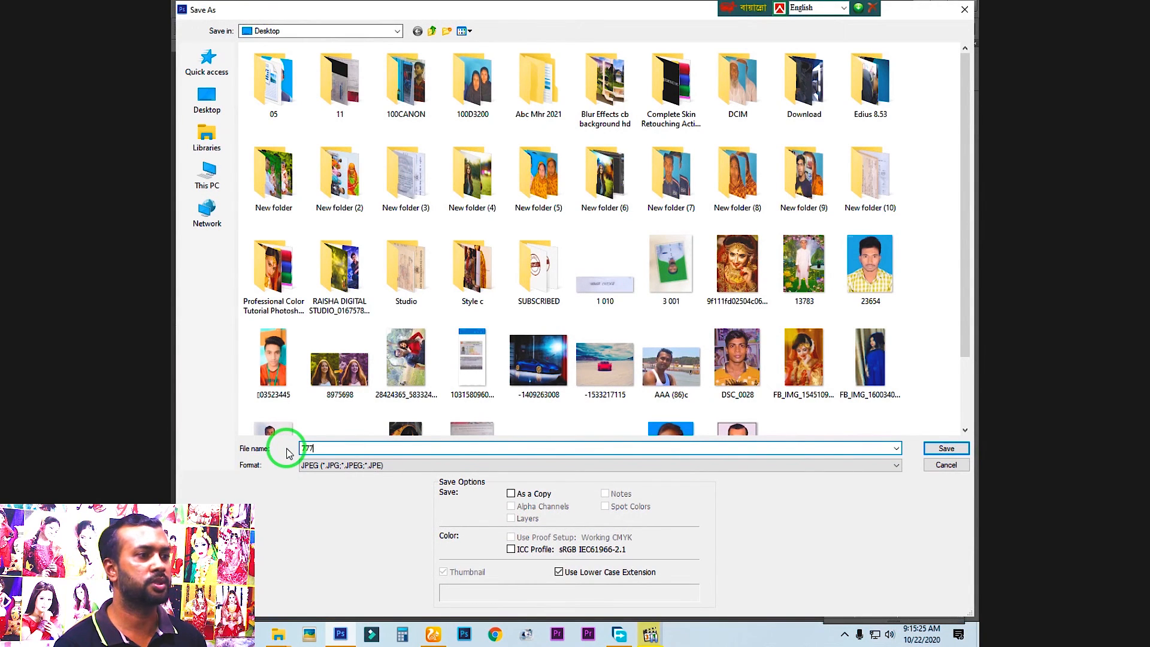
left_click(946, 448)
Set the JPEG quality to 12 (Maximum) and complete the save
left_click_drag(589, 233, 457, 230)
left_click_drag(556, 151, 748, 169)
mouse_move(678, 246)
left_mouse_down()
mouse_move(719, 248)
mouse_move(677, 246)
left_mouse_up()
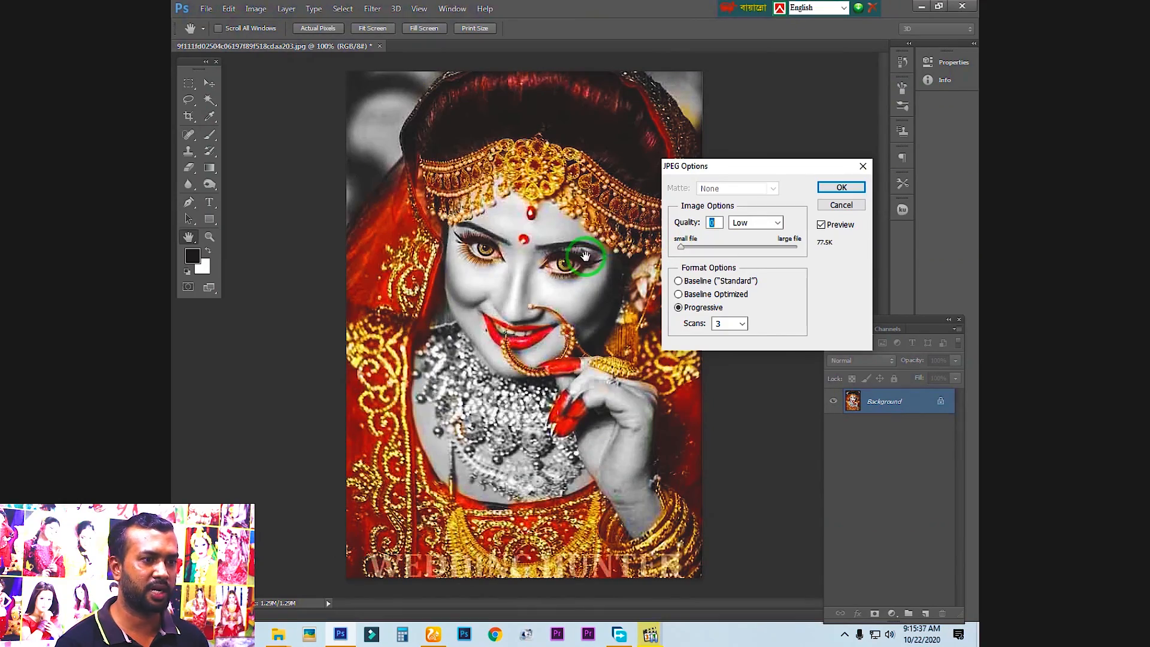
left_click_drag(757, 247, 800, 248)
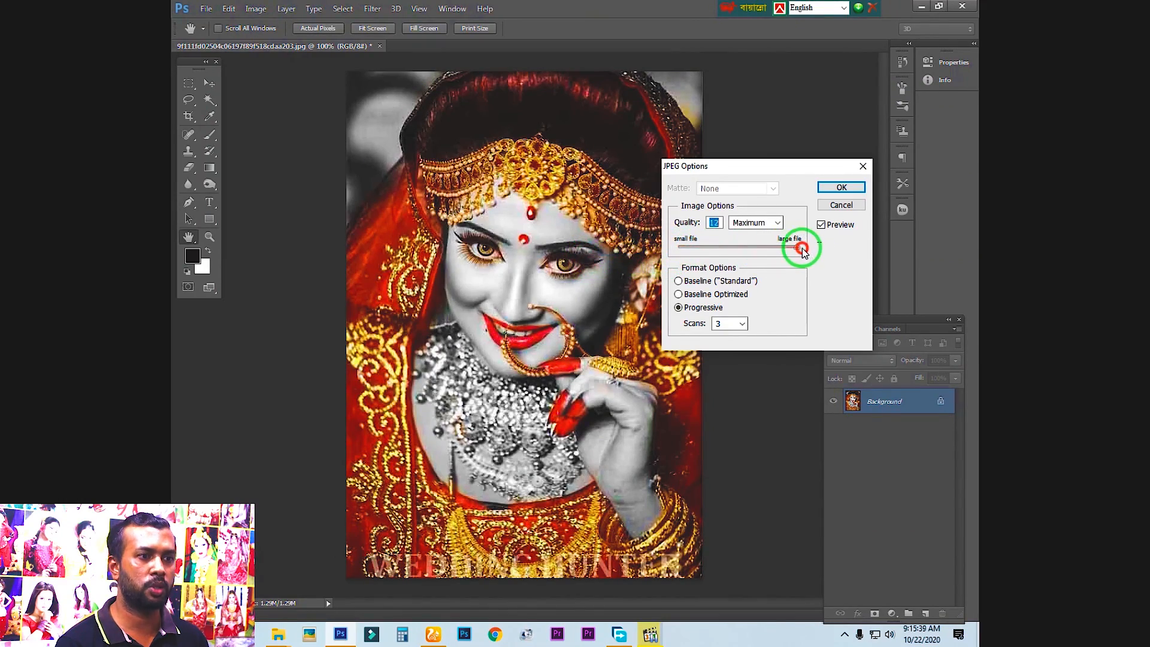
left_click(840, 188)
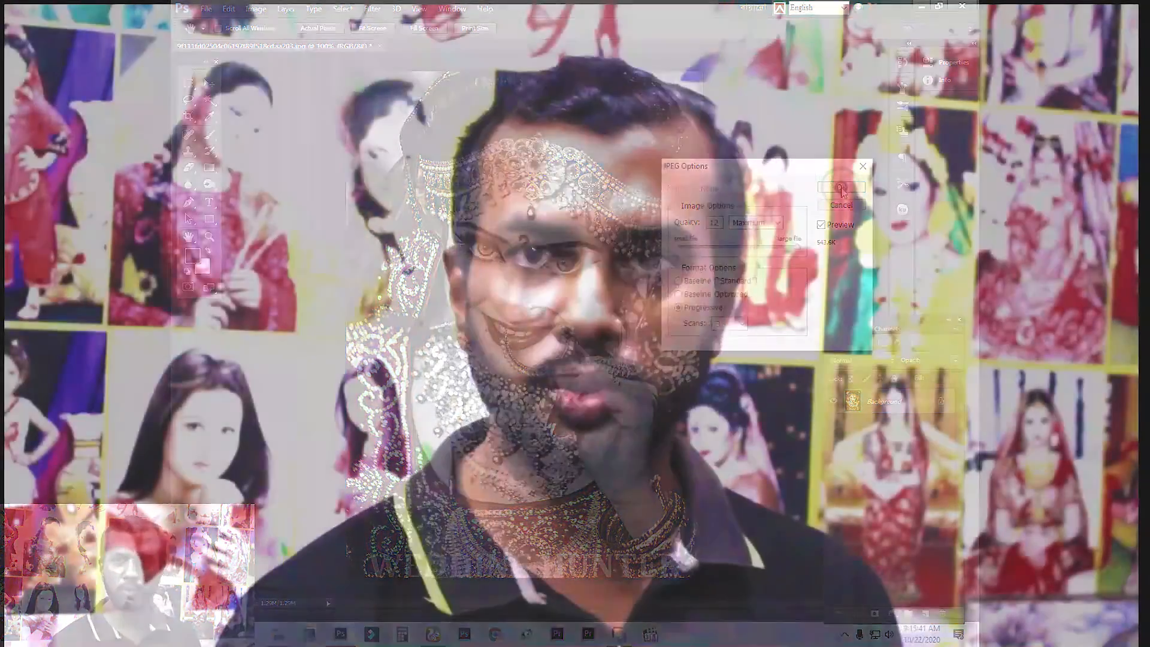